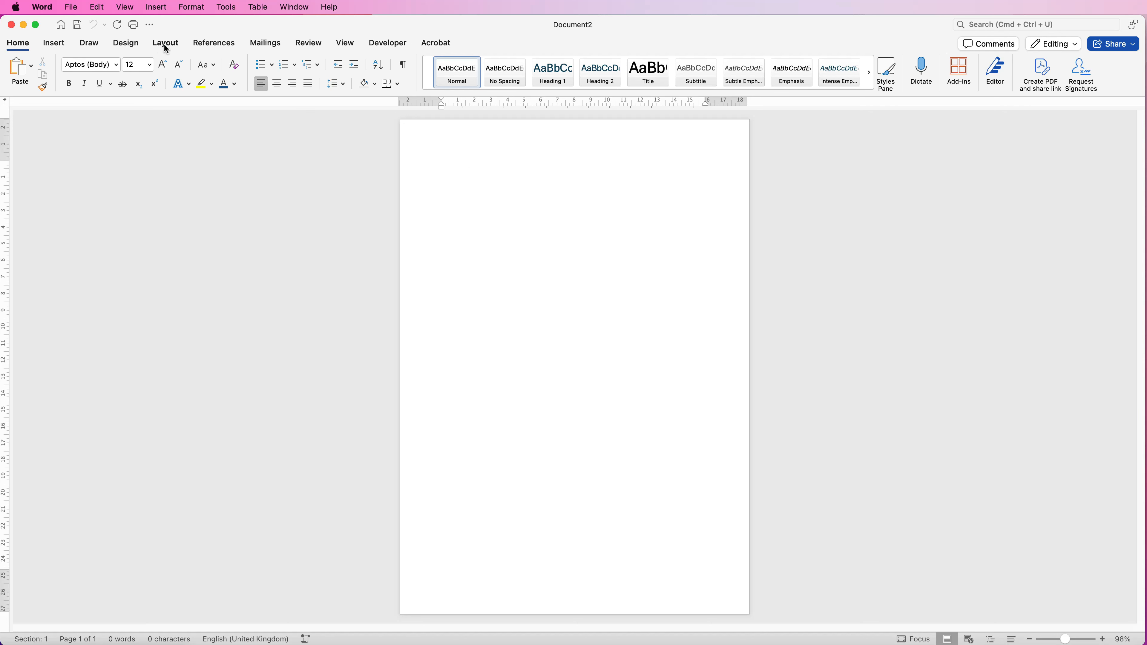
Step: Check the list of available paper sizes for the document
left_click(167, 49)
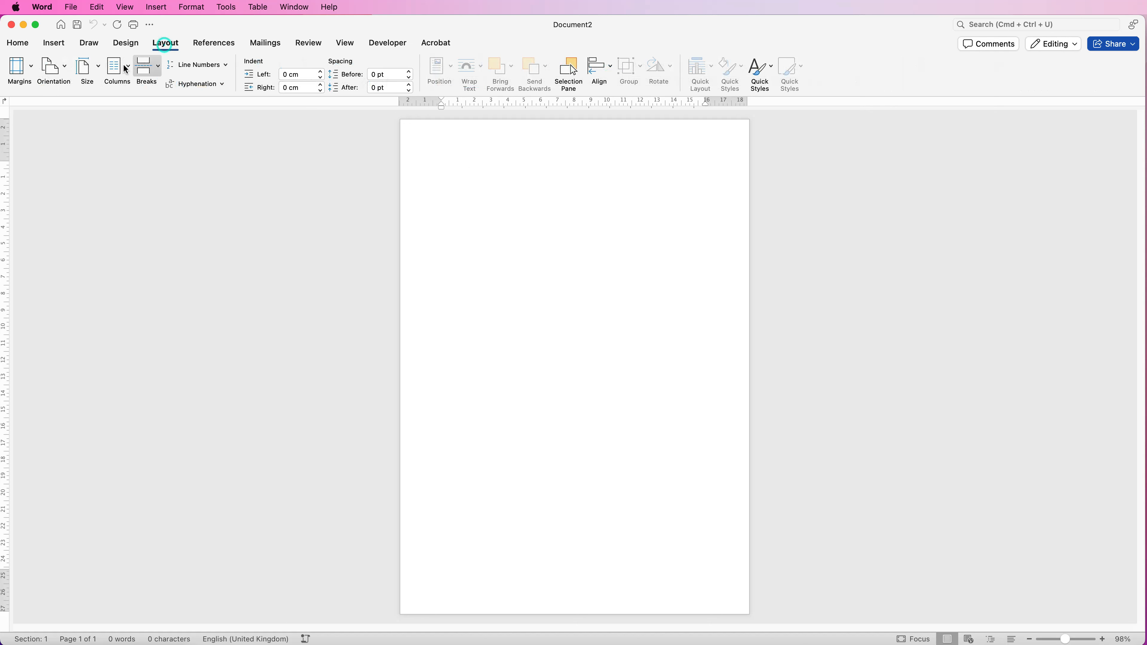
left_click(100, 71)
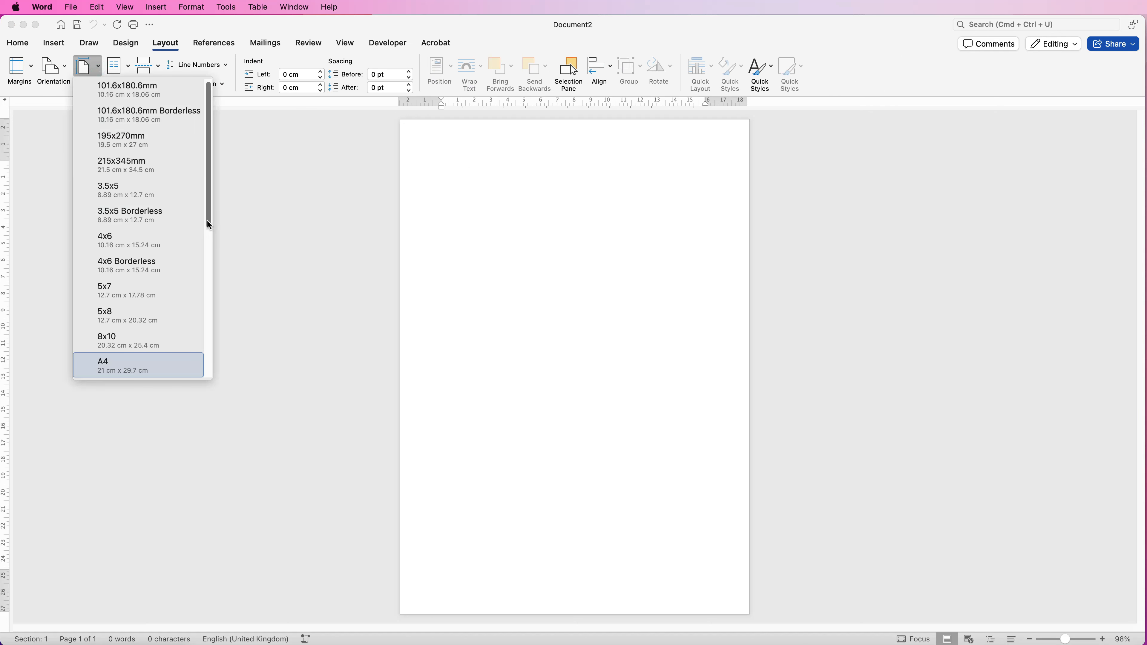
scroll(209, 224, "down", 12)
scroll(211, 216, "up", 11)
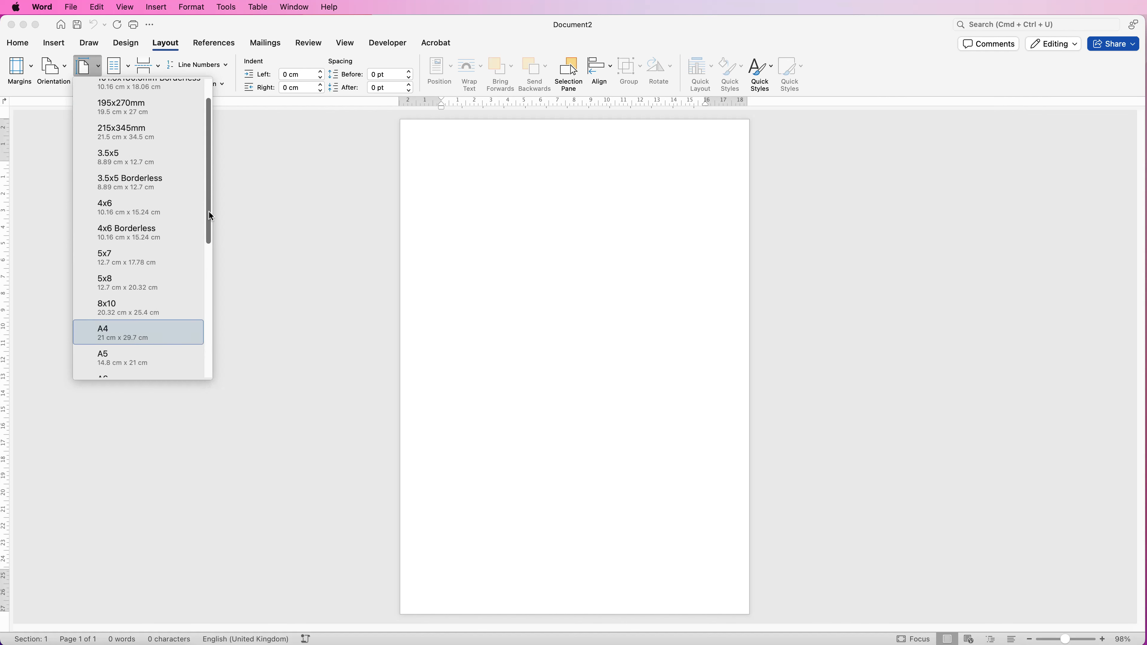
left_click(91, 75)
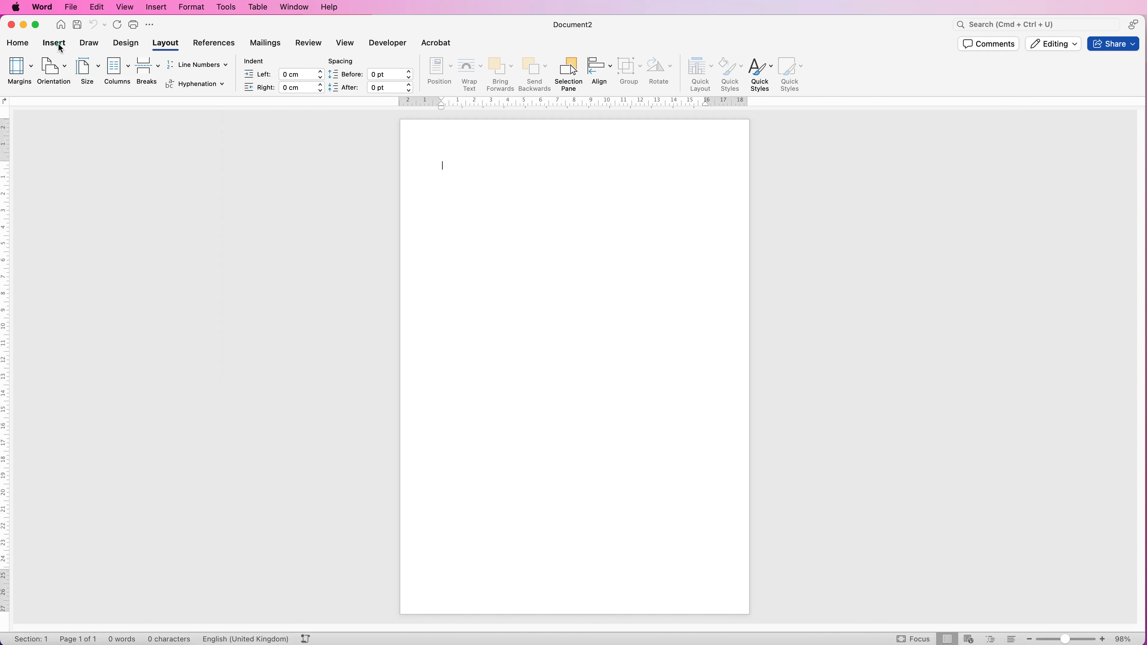
Step: Search the stock images for "architecture" and insert the blue-toned photo looking up at skyscrapers
left_click(59, 45)
left_click(160, 70)
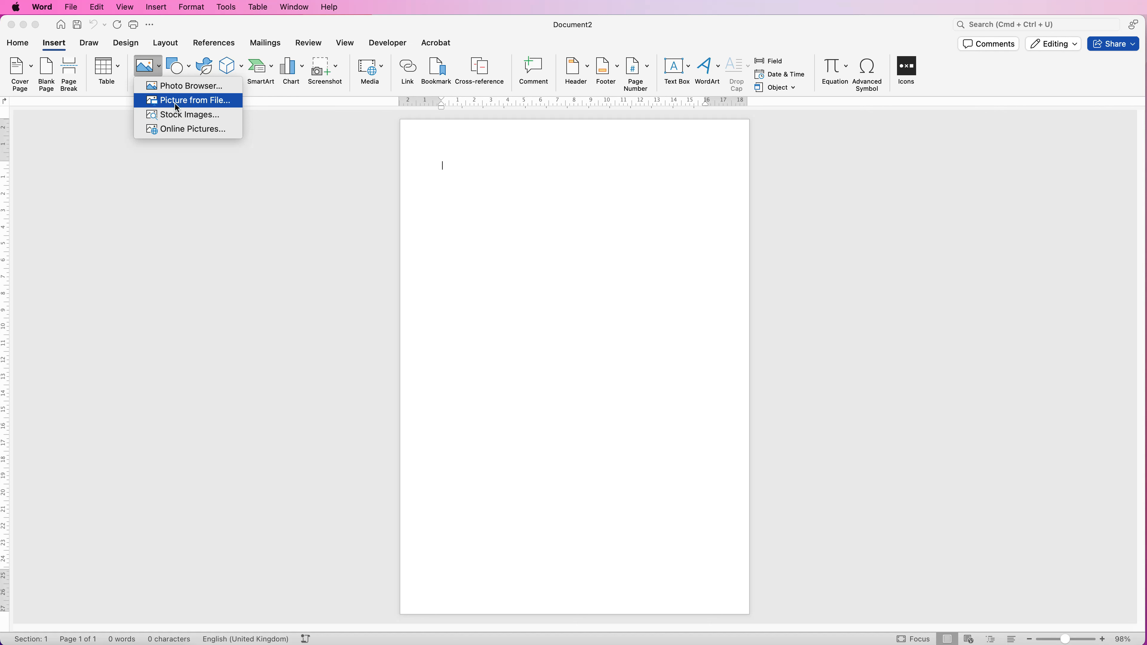
left_click(168, 119)
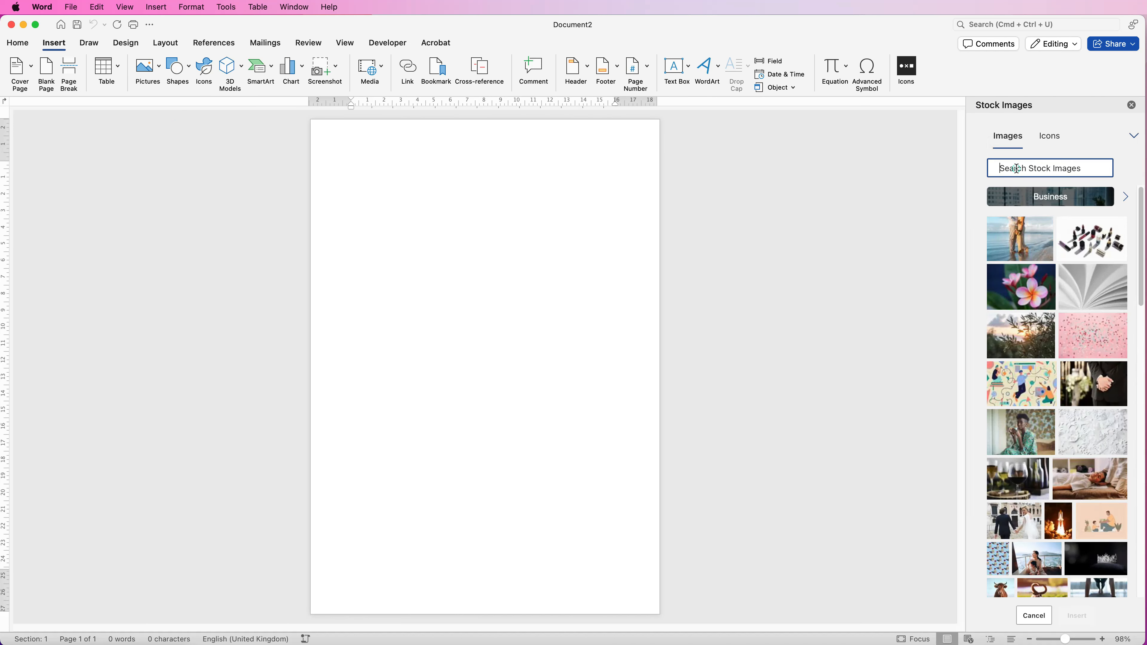
type("architecture")
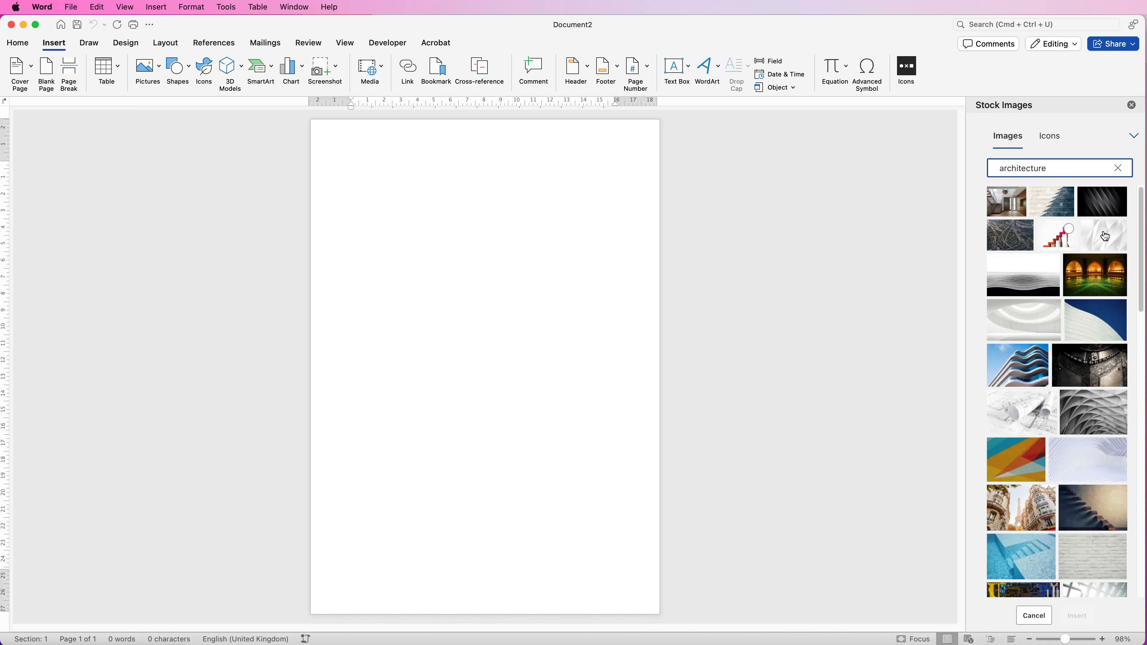
scroll(1141, 260, "down", 15)
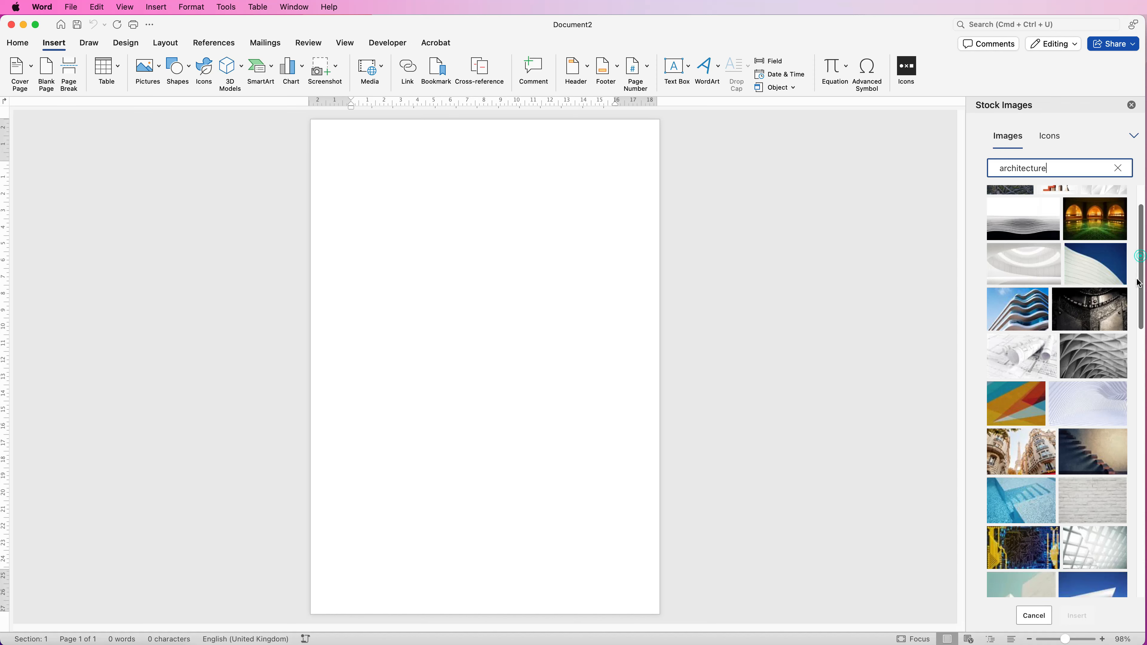
left_click(1098, 565)
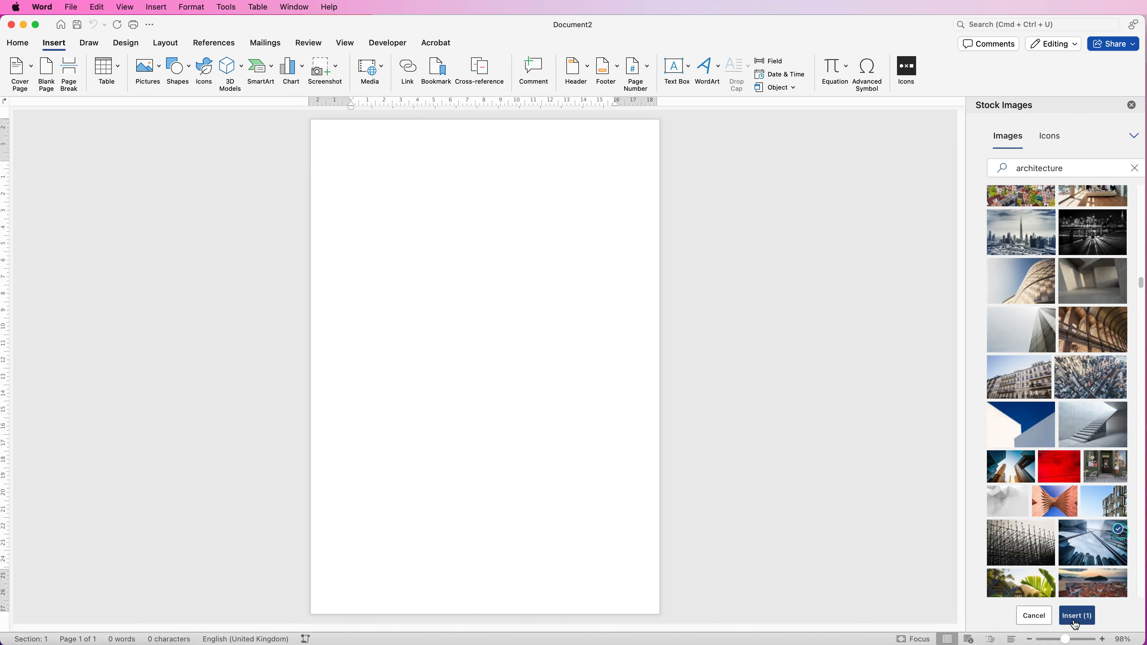
left_click(1077, 616)
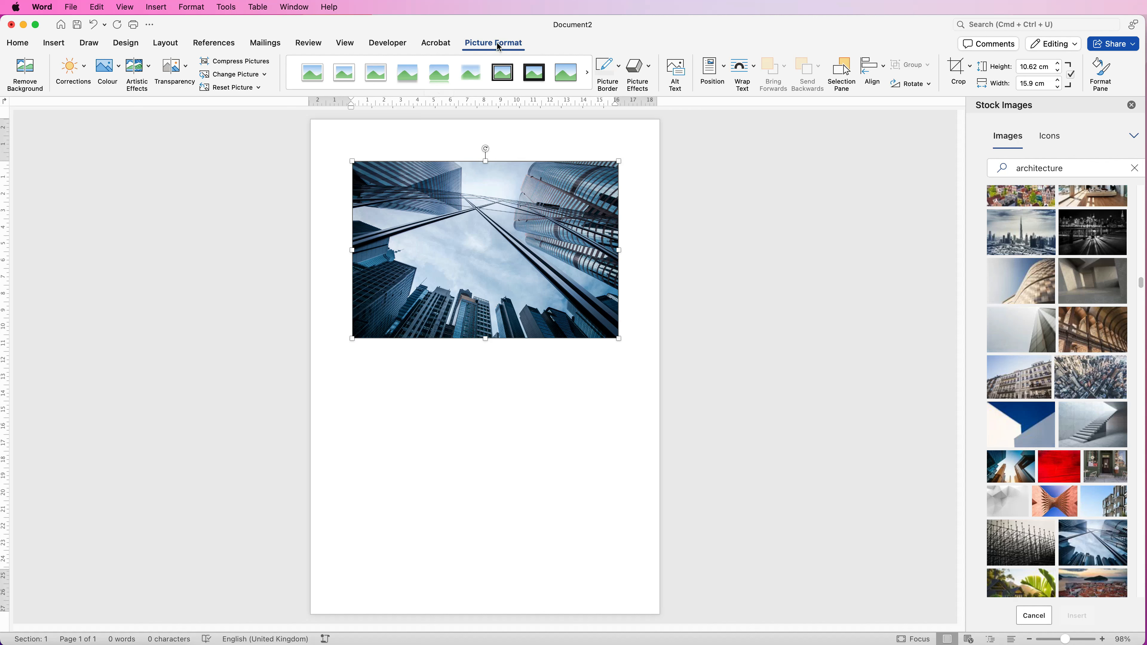
Step: Crop the skyscraper picture to a 1:1 aspect ratio, shifting the photo inside the frame to show its towers
left_click(969, 66)
mouse_move(982, 132)
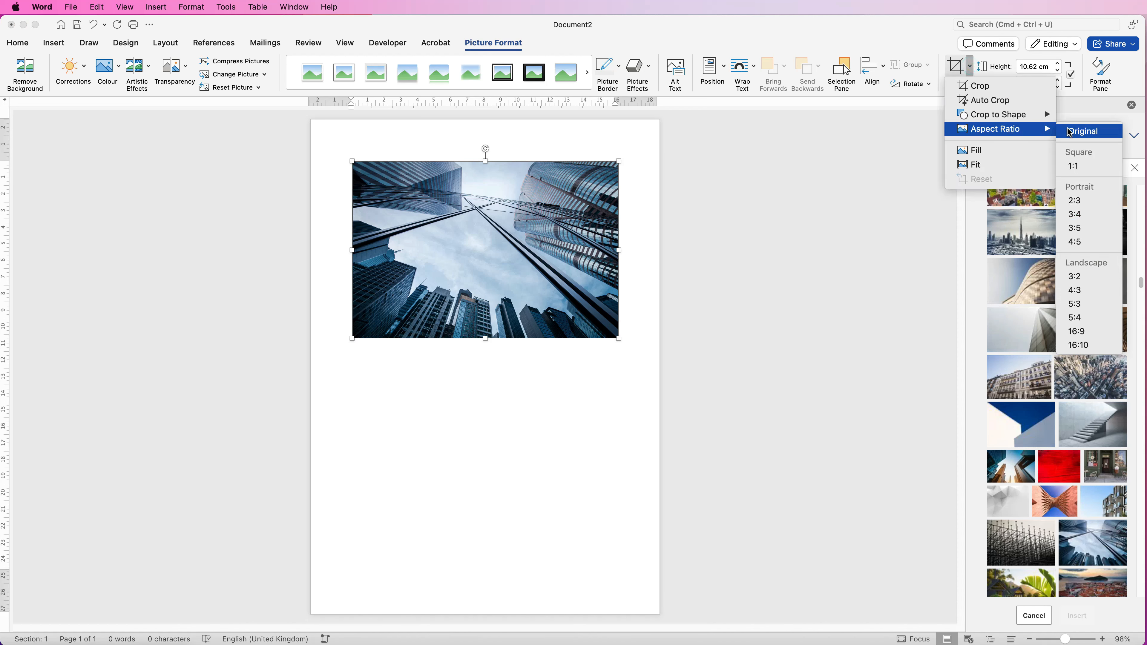
left_click(1076, 166)
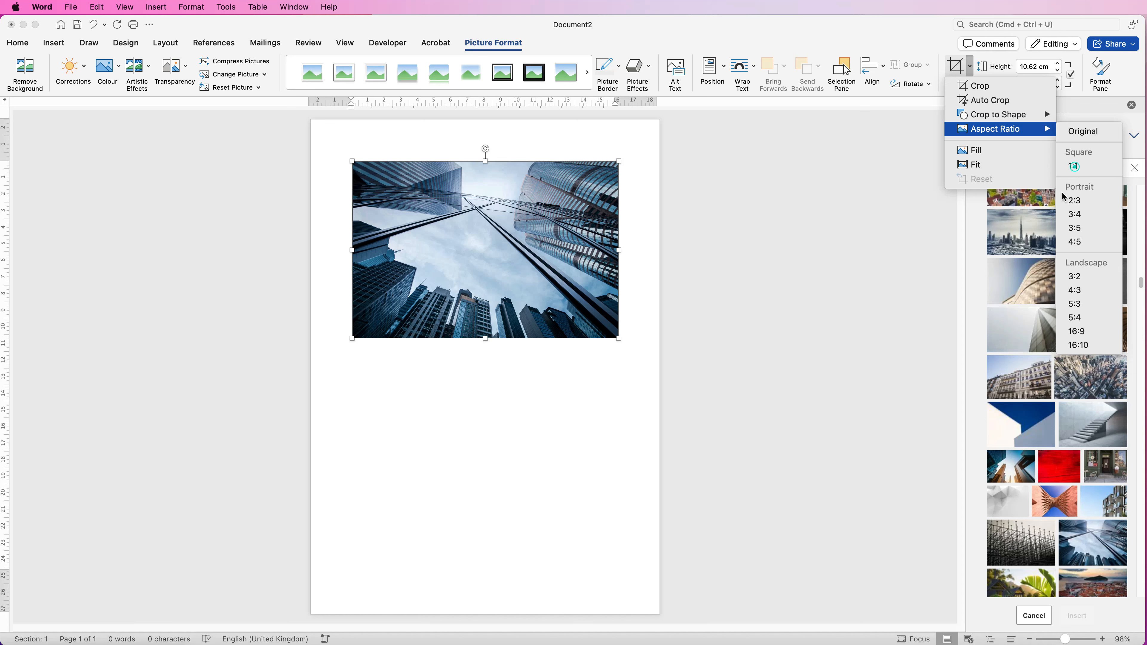
left_click_drag(443, 243, 405, 244)
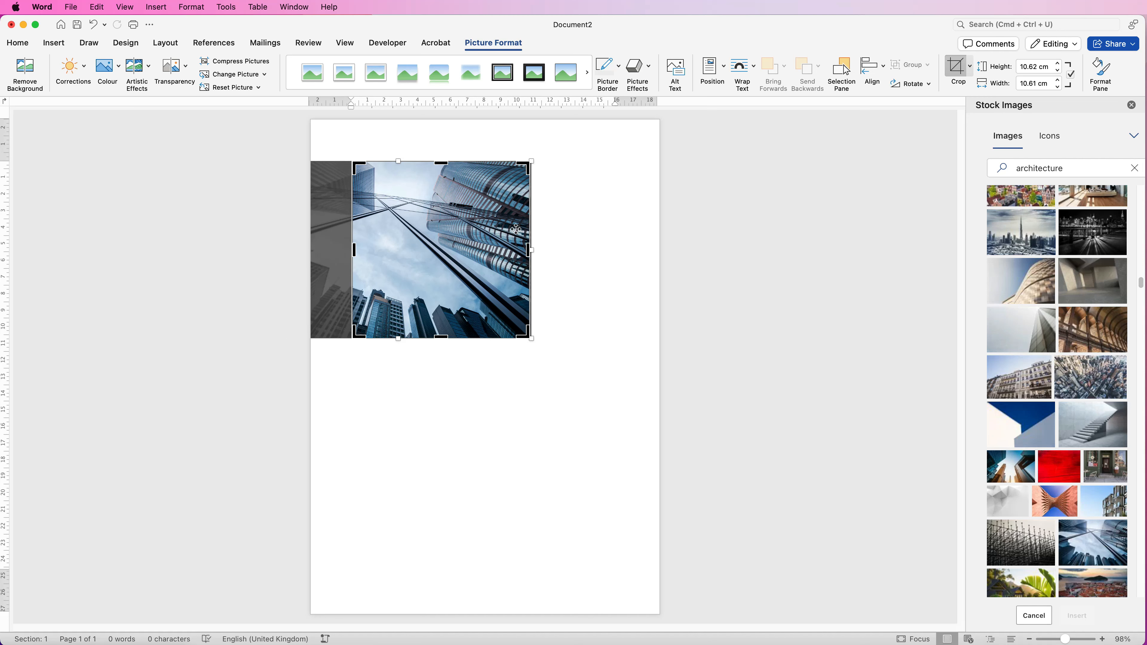
key("Escape")
mouse_move(492, 246)
left_mouse_down()
mouse_move(531, 259)
mouse_move(528, 244)
left_mouse_up()
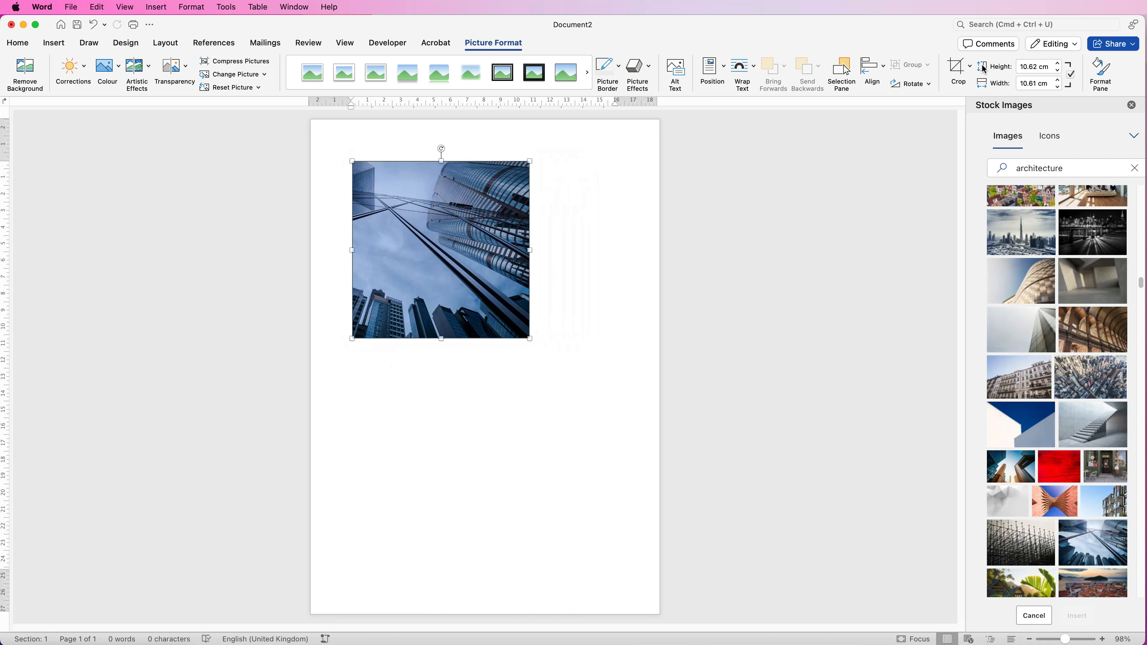
Step: Crop the square skyscraper picture to an oval shape so it forms a circle
left_click(970, 67)
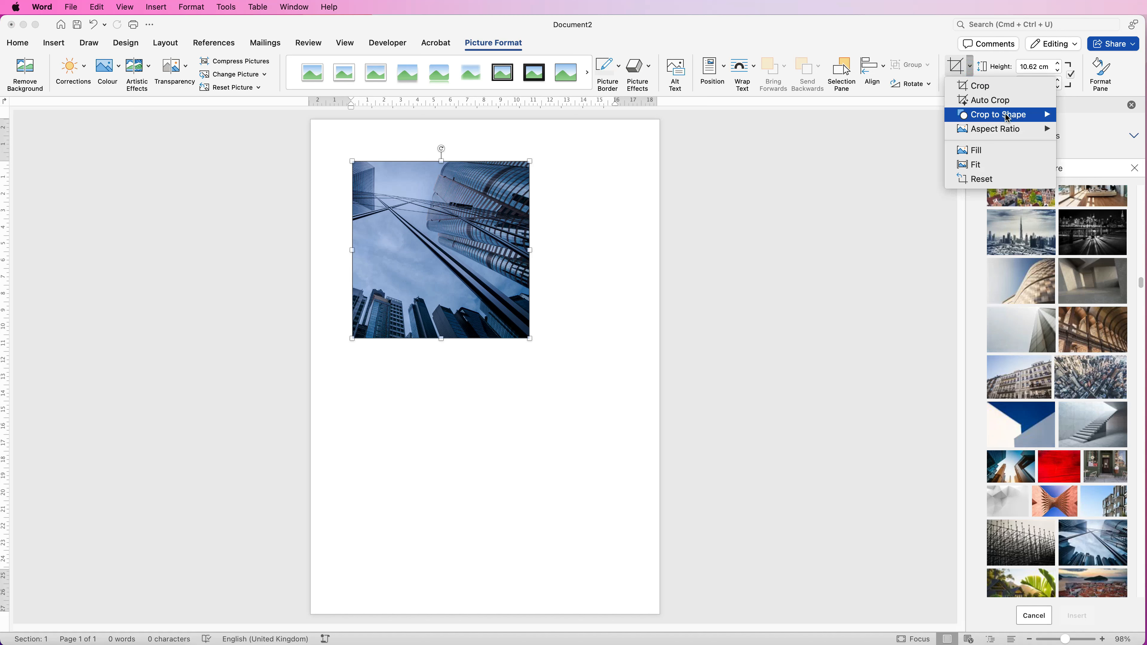
mouse_move(1007, 117)
left_click(1070, 175)
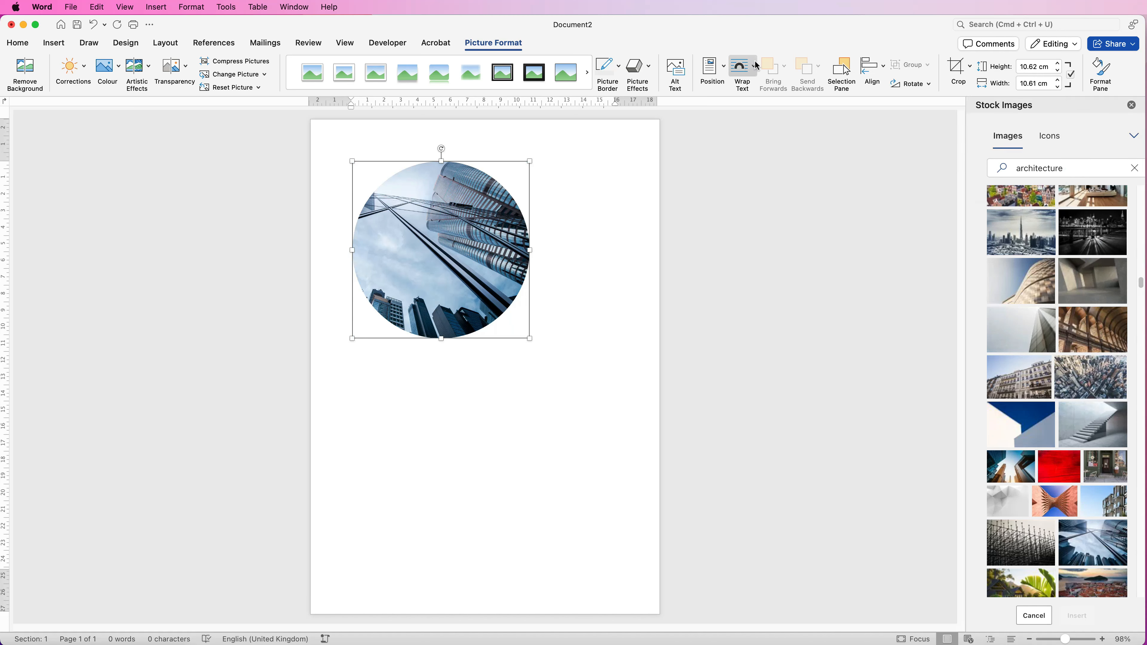
Step: Set the circular picture's text wrapping to In Front of Text and move it further into the page
left_click(753, 73)
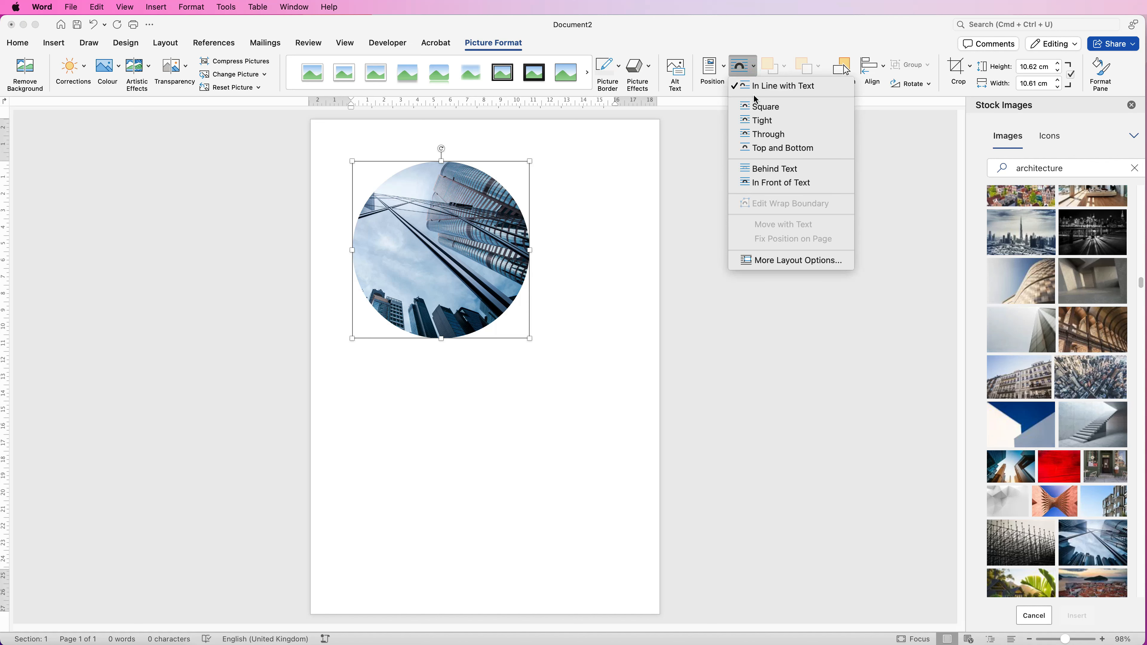
left_click(757, 182)
left_click_drag(484, 251, 533, 273)
Step: Resize the circular picture to about 13.35 cm wide and high, and centre it in the upper half of the page
left_click_drag(401, 359, 335, 427)
left_click_drag(455, 369, 501, 377)
left_click_drag(613, 425, 592, 405)
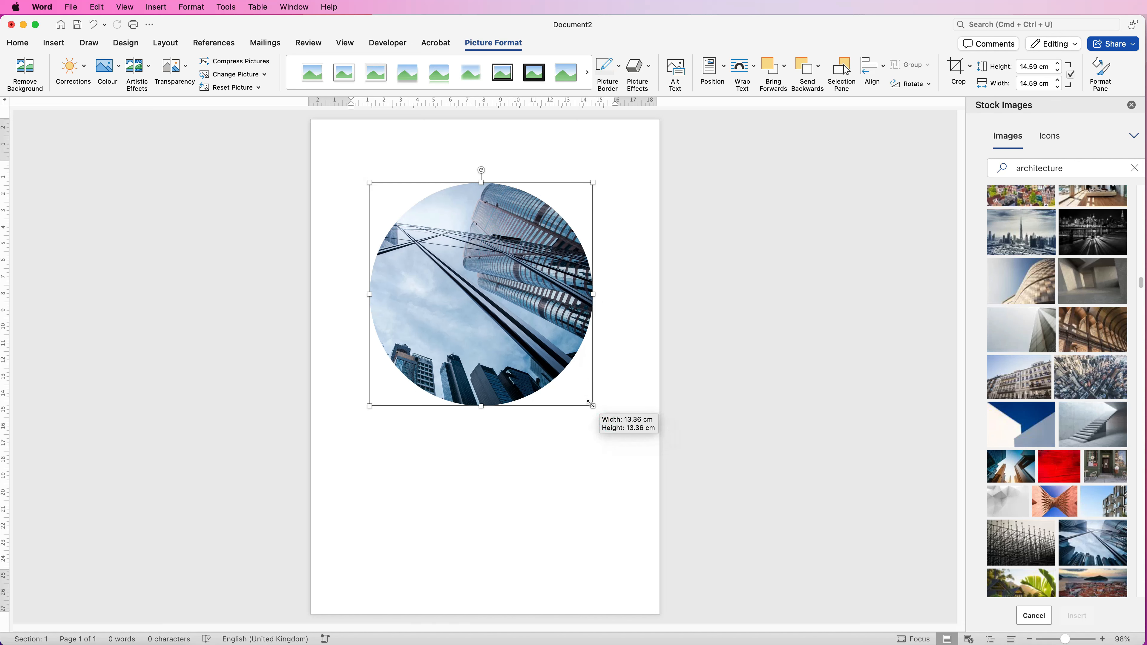
left_click_drag(532, 350, 549, 363)
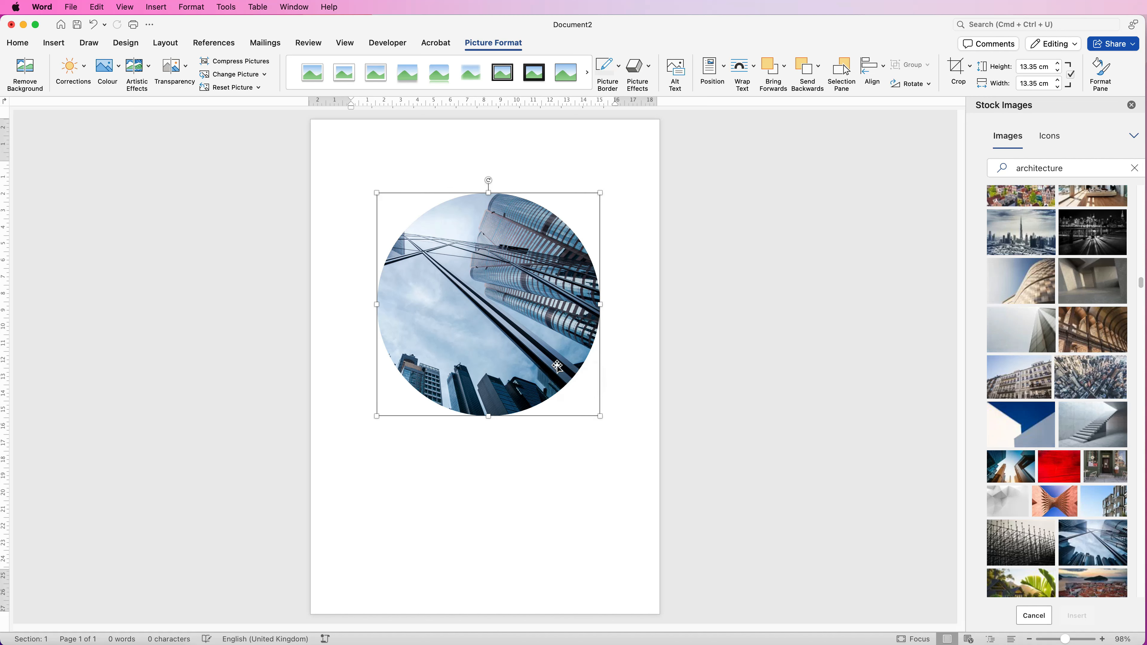
Step: Remove all colour saturation from the circular picture and try out its brightness and contrast corrections
left_click(118, 69)
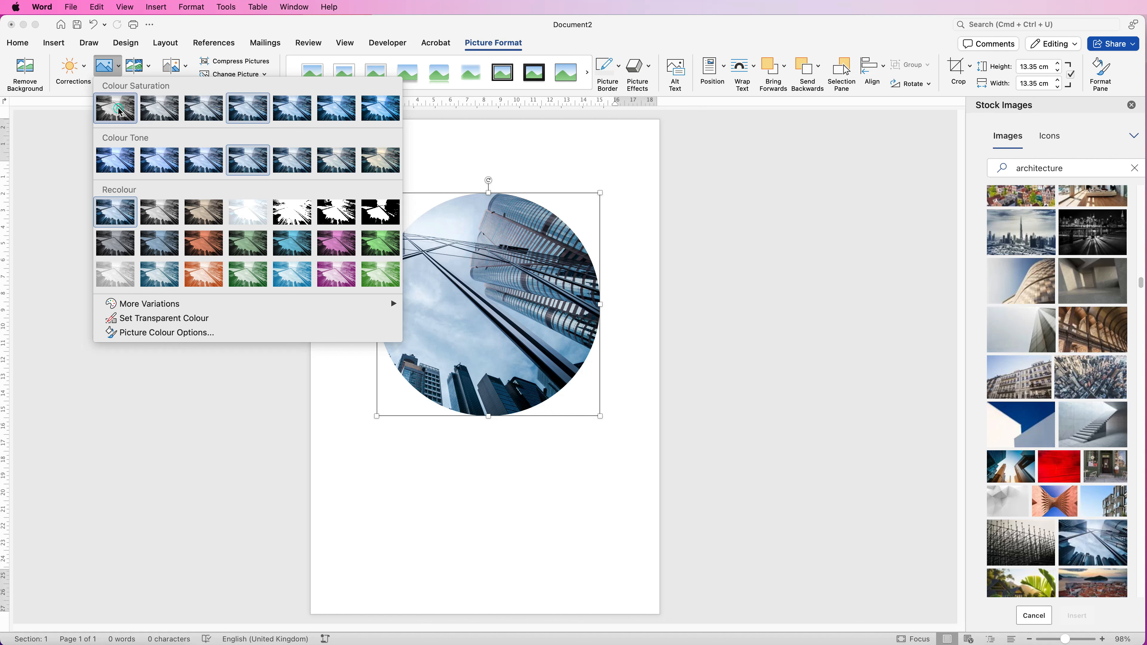
left_click(119, 109)
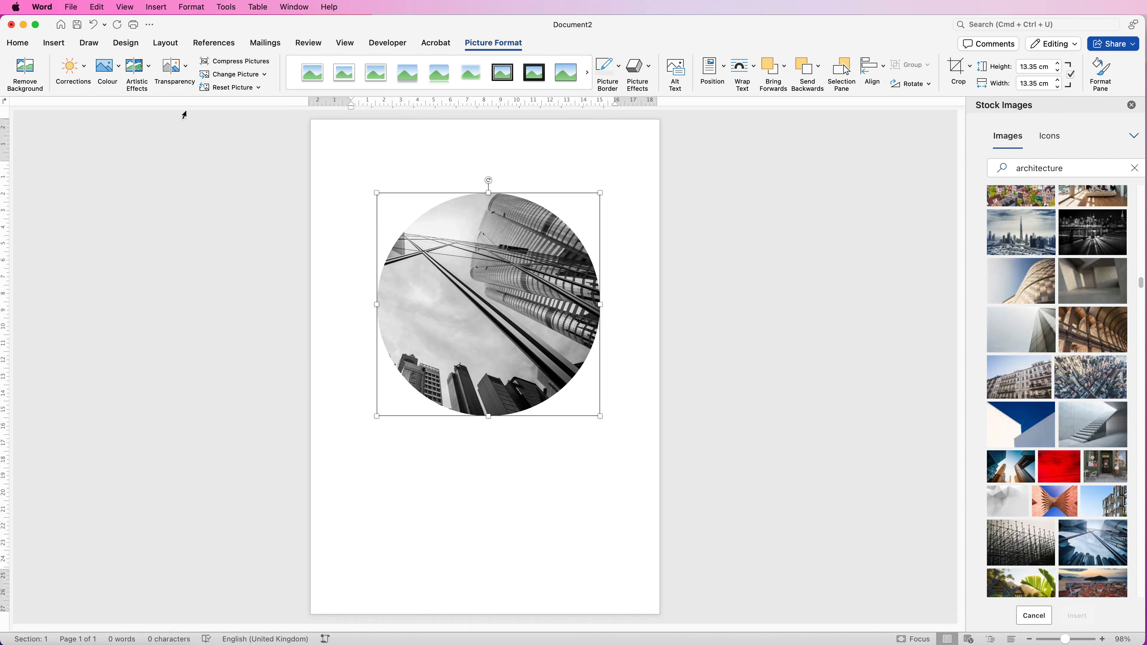
left_click(86, 69)
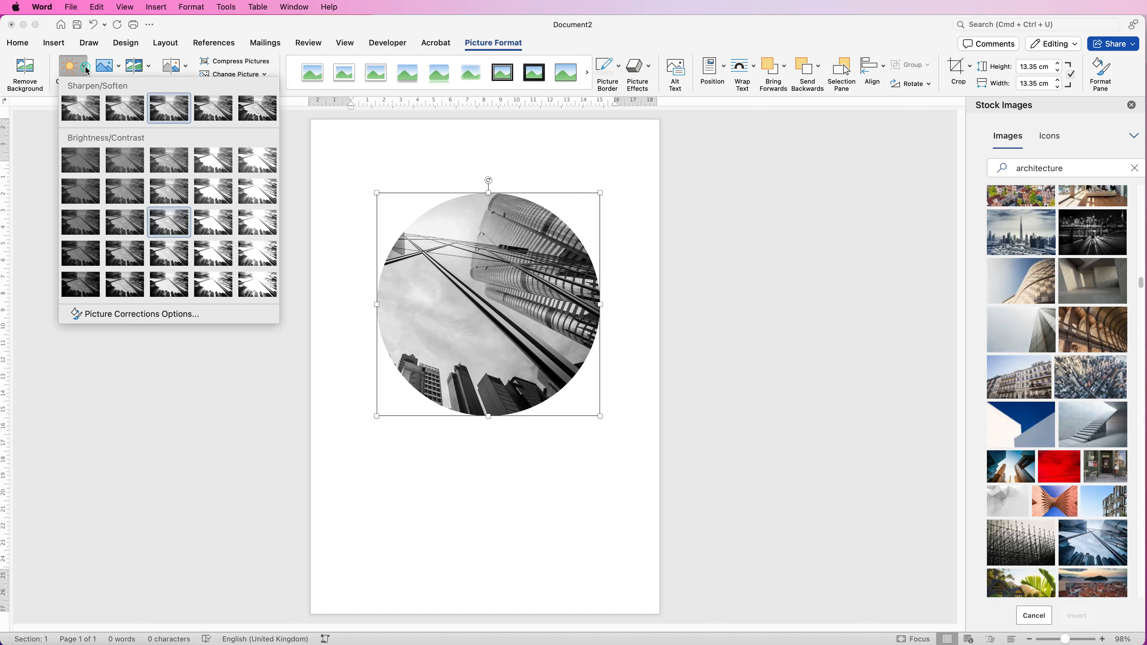
left_click(212, 255)
left_click(85, 68)
left_click(189, 177)
left_click(631, 233)
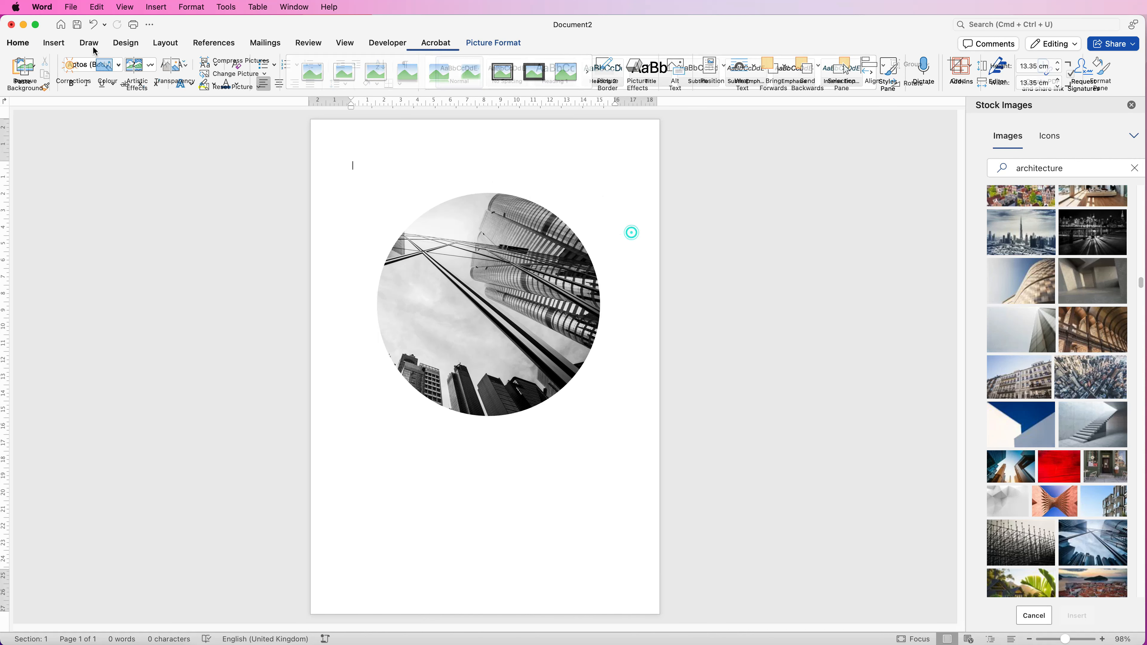
Step: Draw a circle about 16.2 cm in diameter with the Oval shape and centre it over the picture
left_click(56, 43)
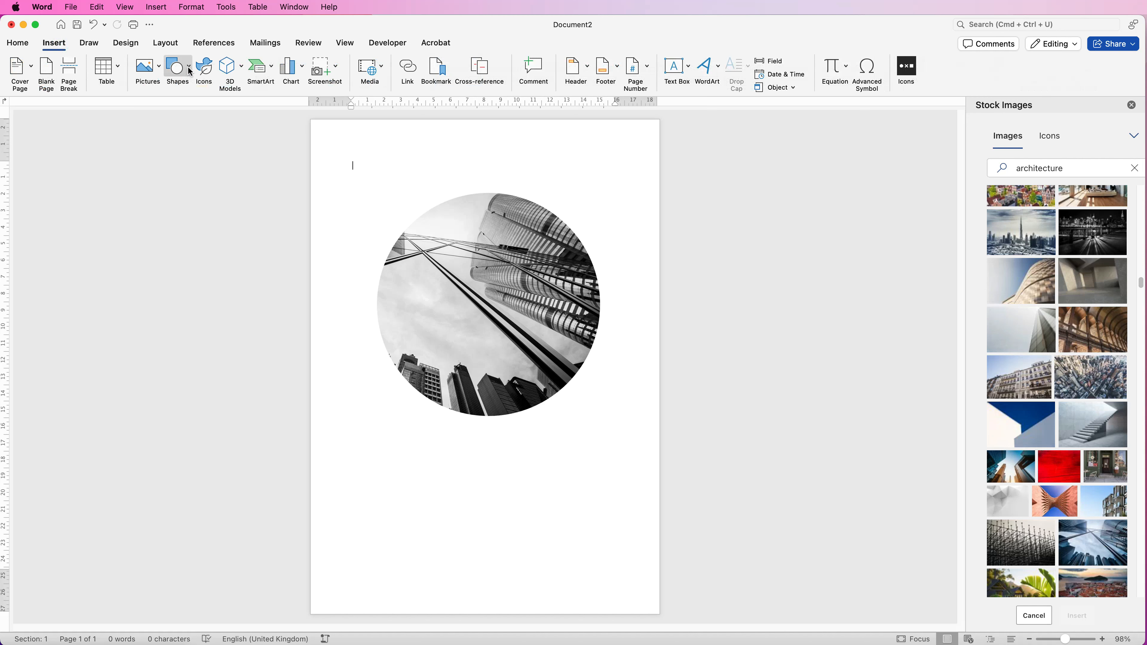
left_click(190, 72)
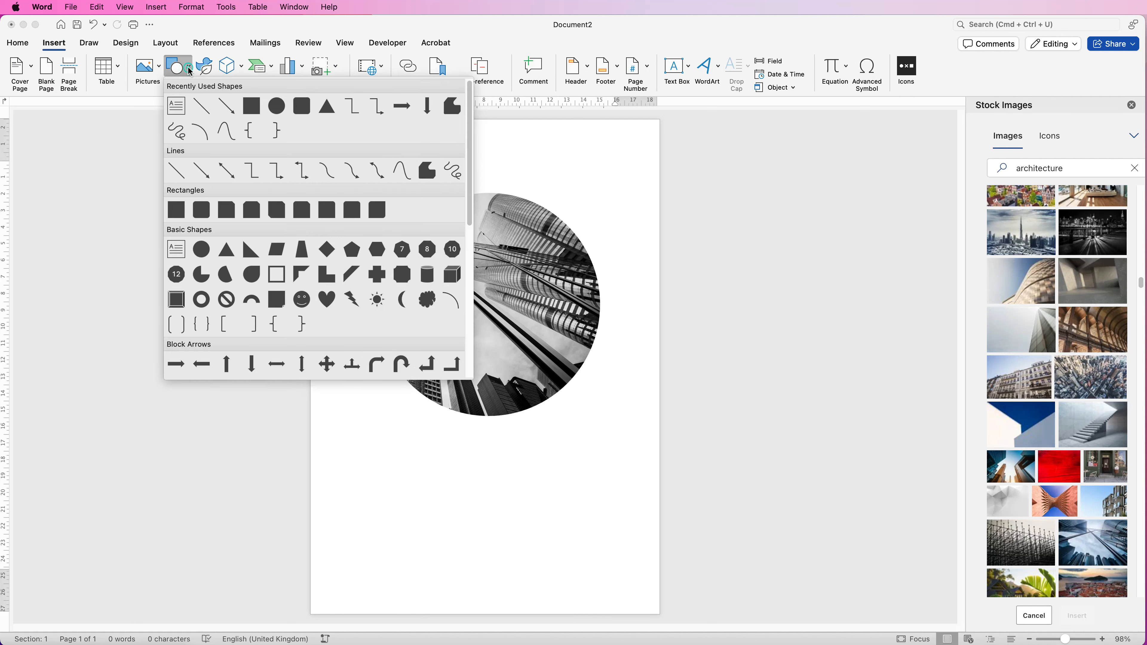
left_click(201, 249)
left_click(390, 188)
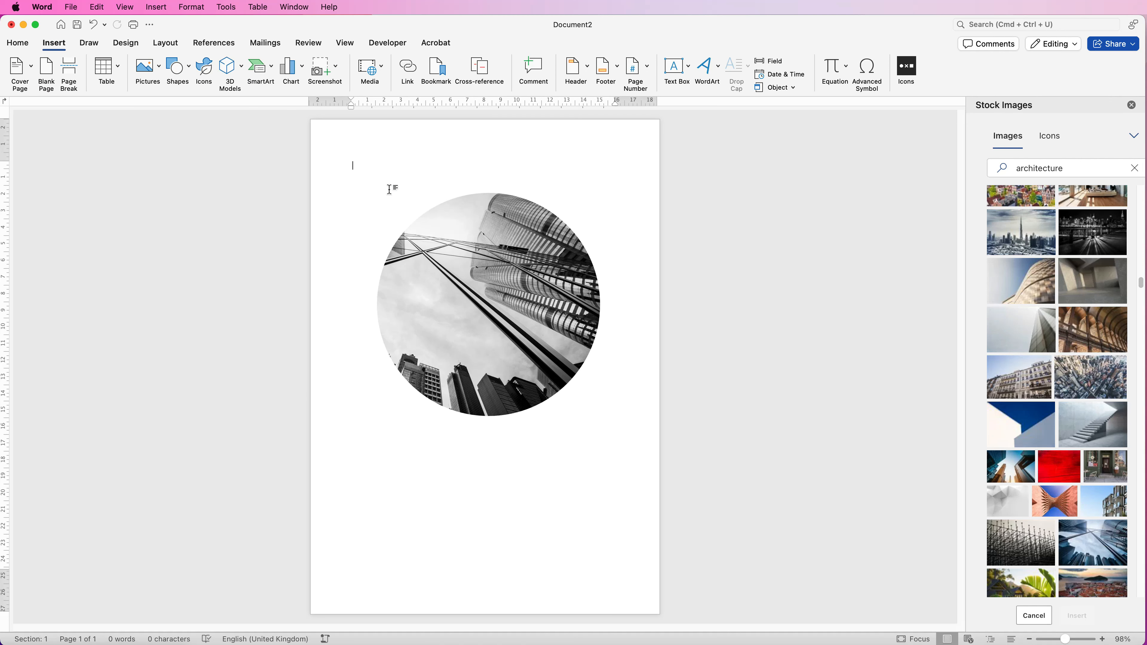
left_click_drag(390, 188, 649, 467)
left_click_drag(588, 390, 552, 367)
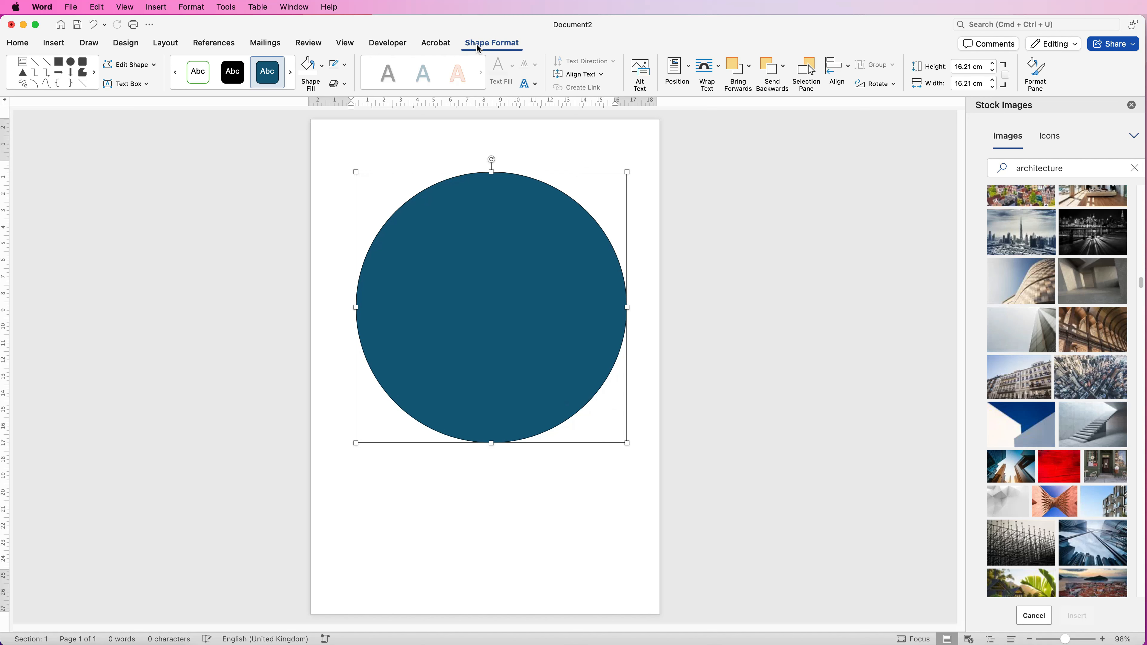
Step: Remove the new circle's fill and give it a dark blue theme-colour outline
left_click(323, 70)
left_click(320, 91)
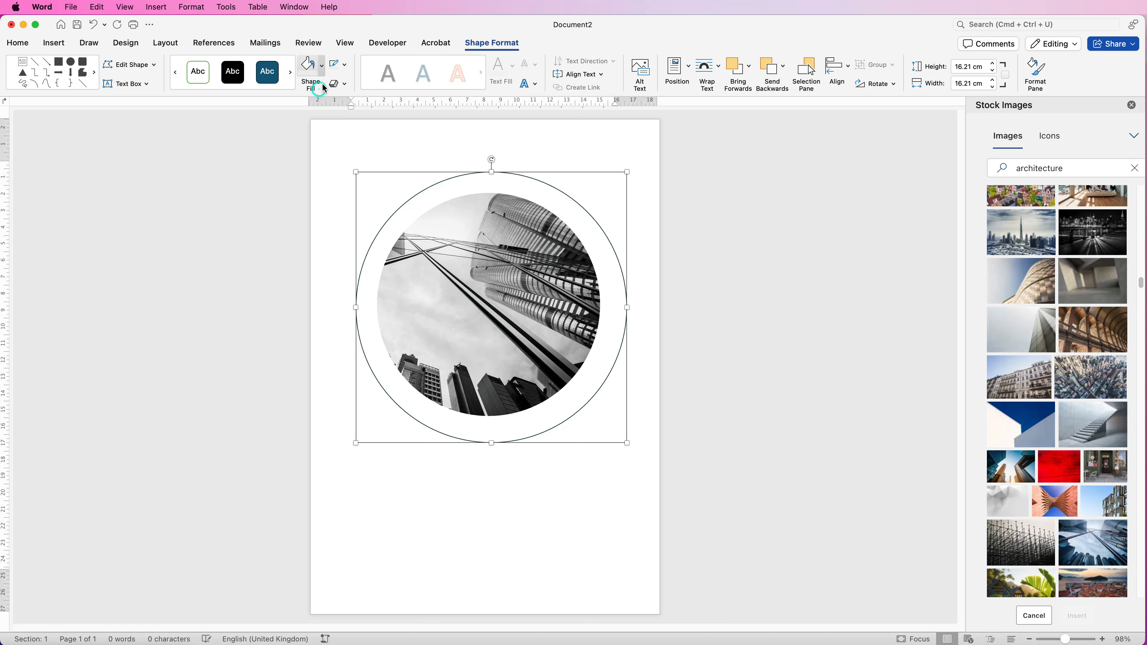
left_click(345, 68)
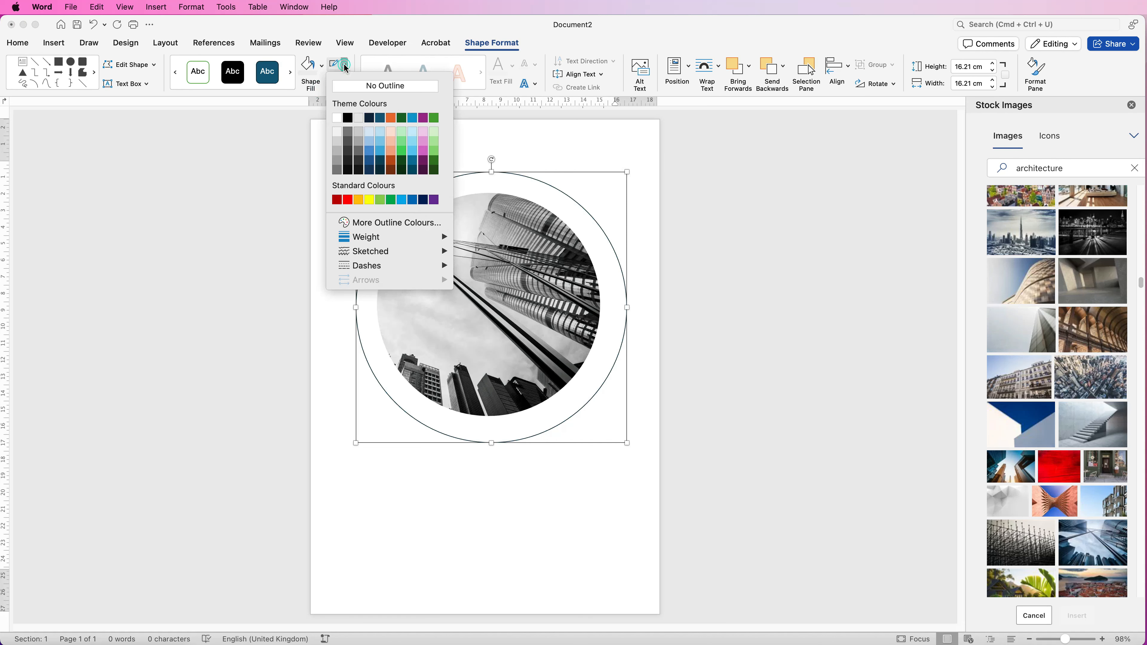
left_click(369, 160)
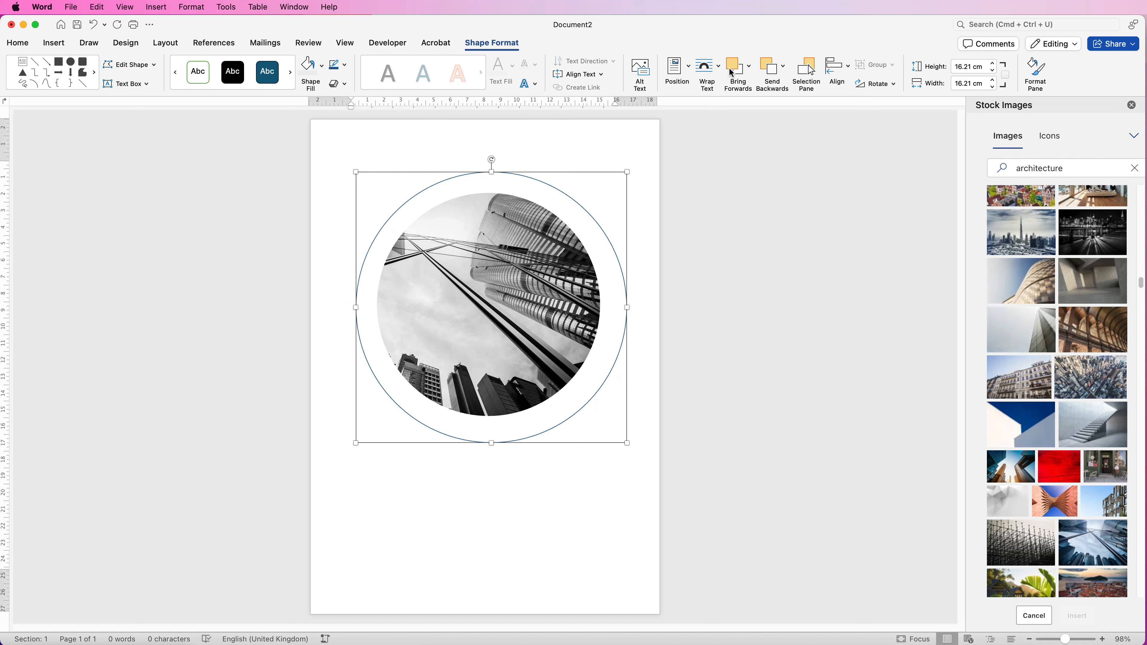
Step: Set the circle's outline width to 20 pt in the shape's line formatting
left_click(1035, 70)
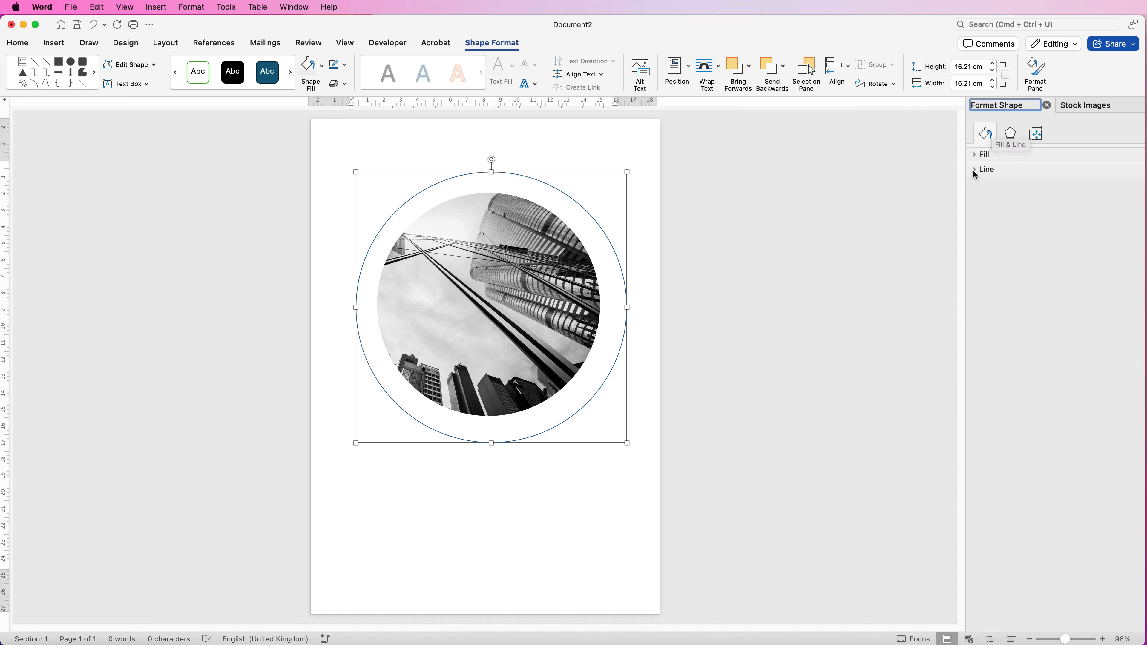
left_click(985, 170)
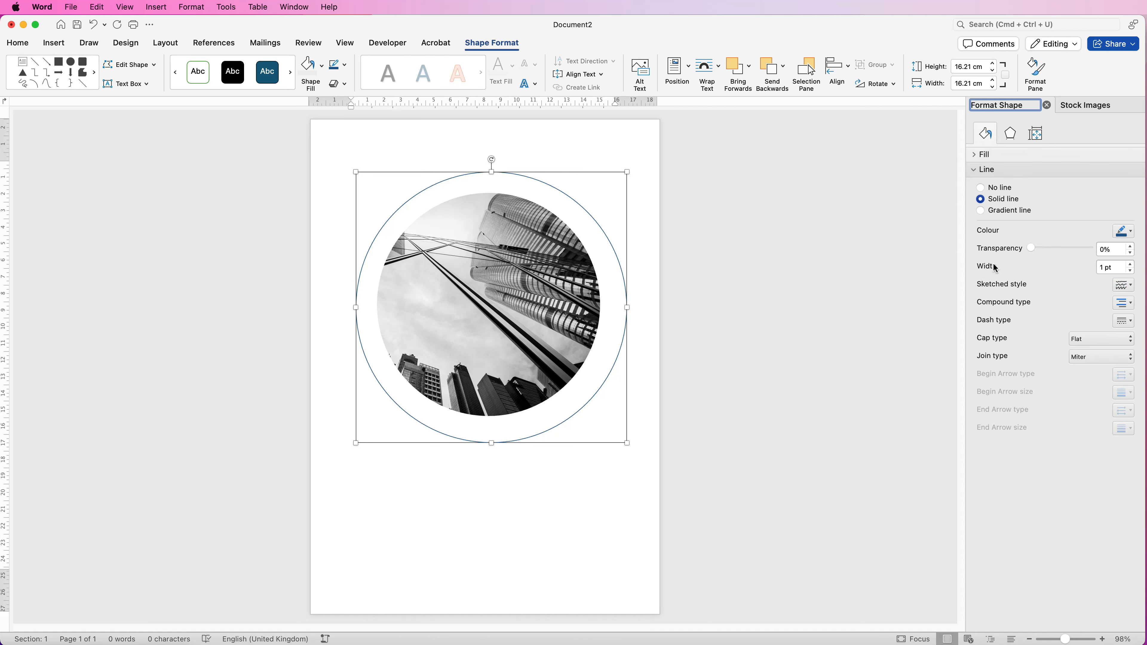
left_click(1115, 268)
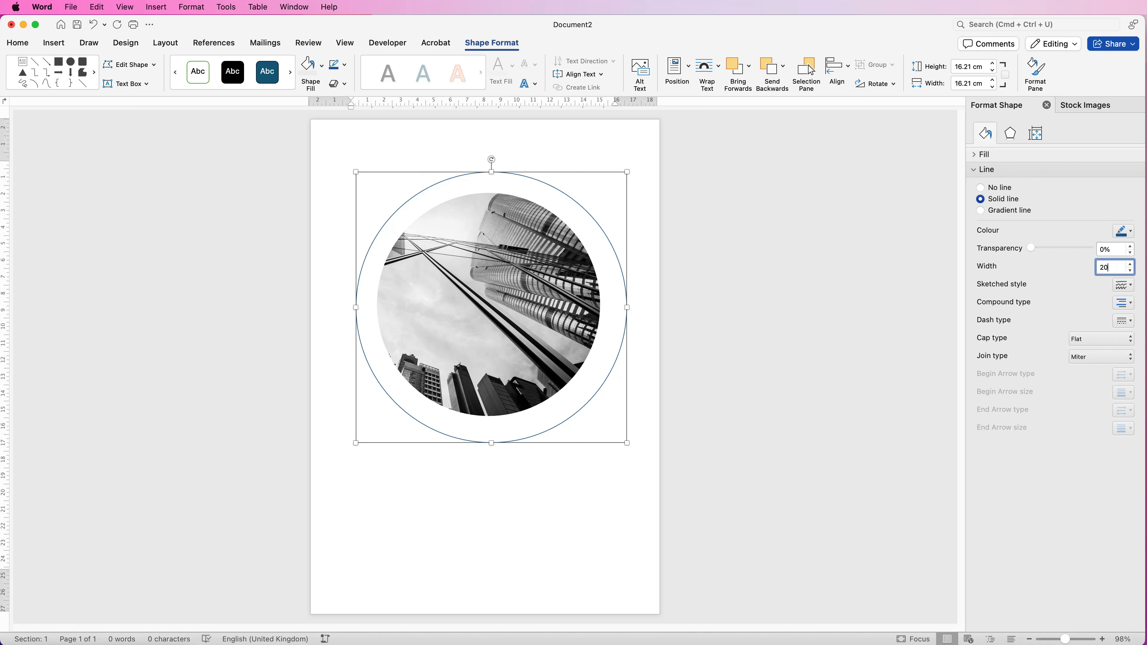
type("20")
key("Return")
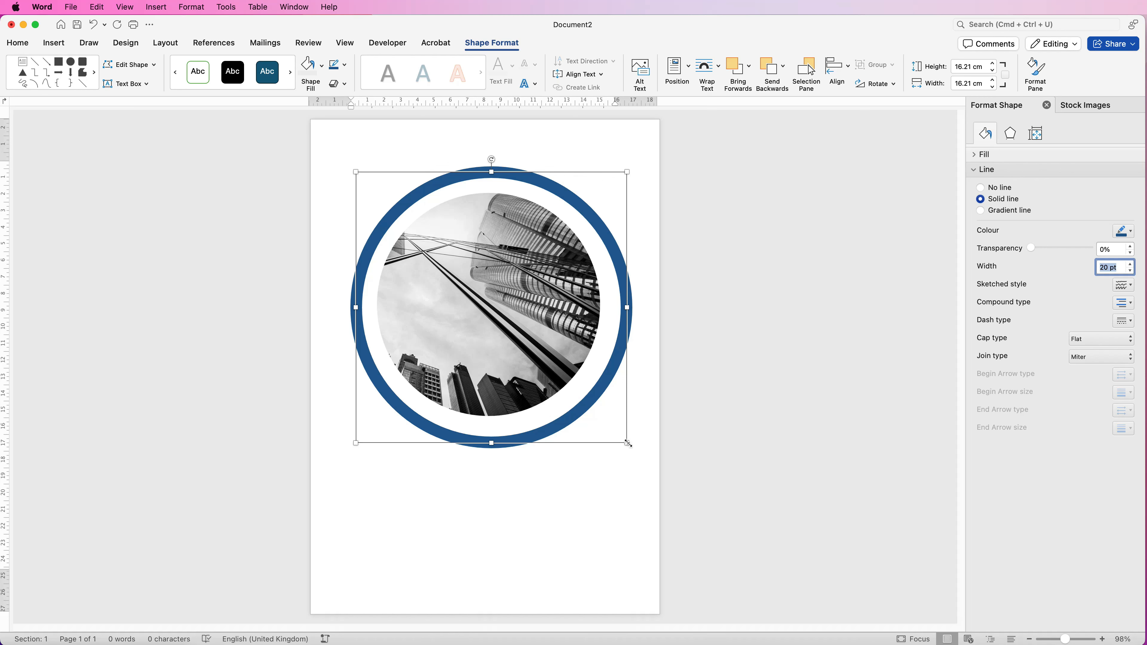
Step: Enlarge the blue ring to about 17.4 cm in diameter and reposition it around the picture
left_click_drag(626, 444, 639, 453)
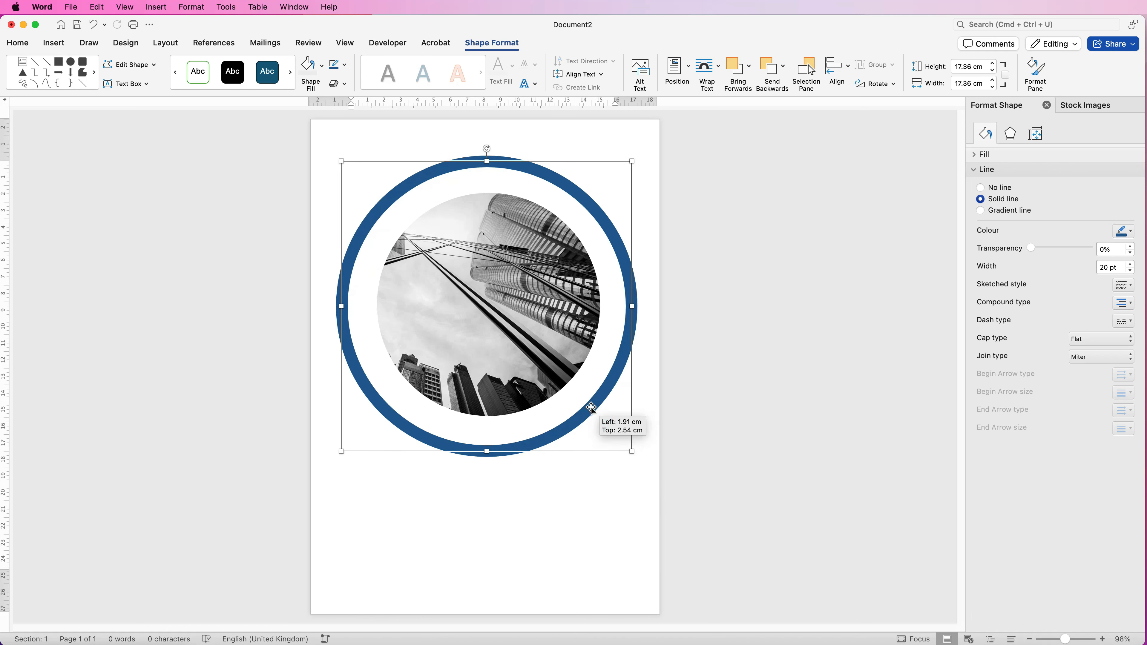
left_click(493, 292)
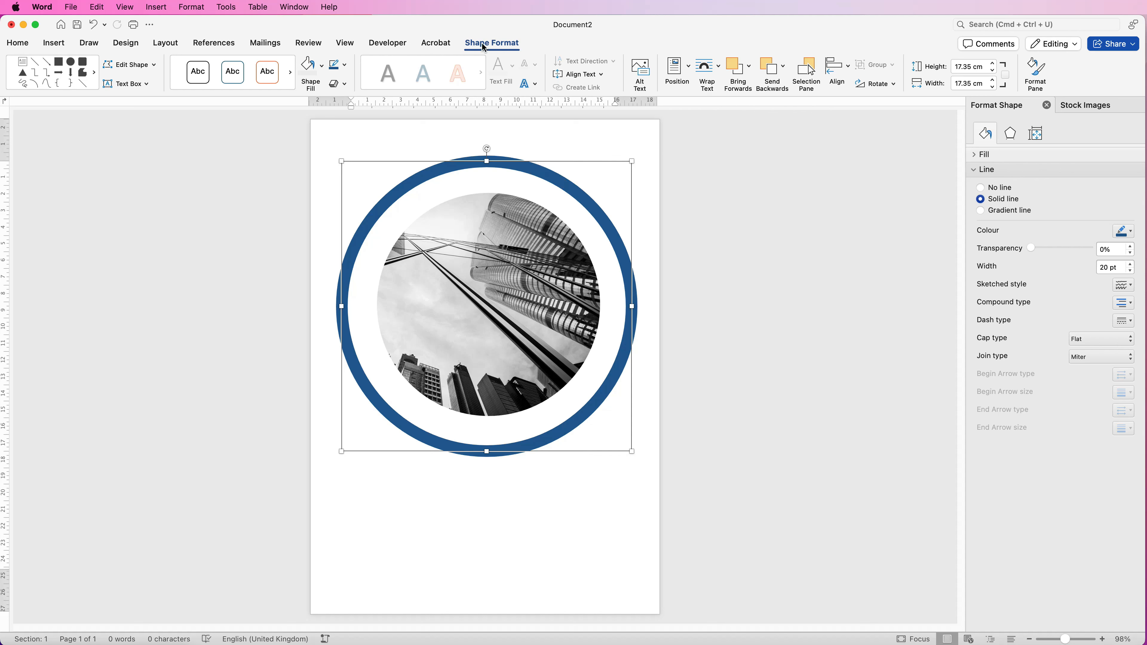
Step: Show the list of objects on the page and toggle the visibility of the oval and the picture off and on
left_click(813, 75)
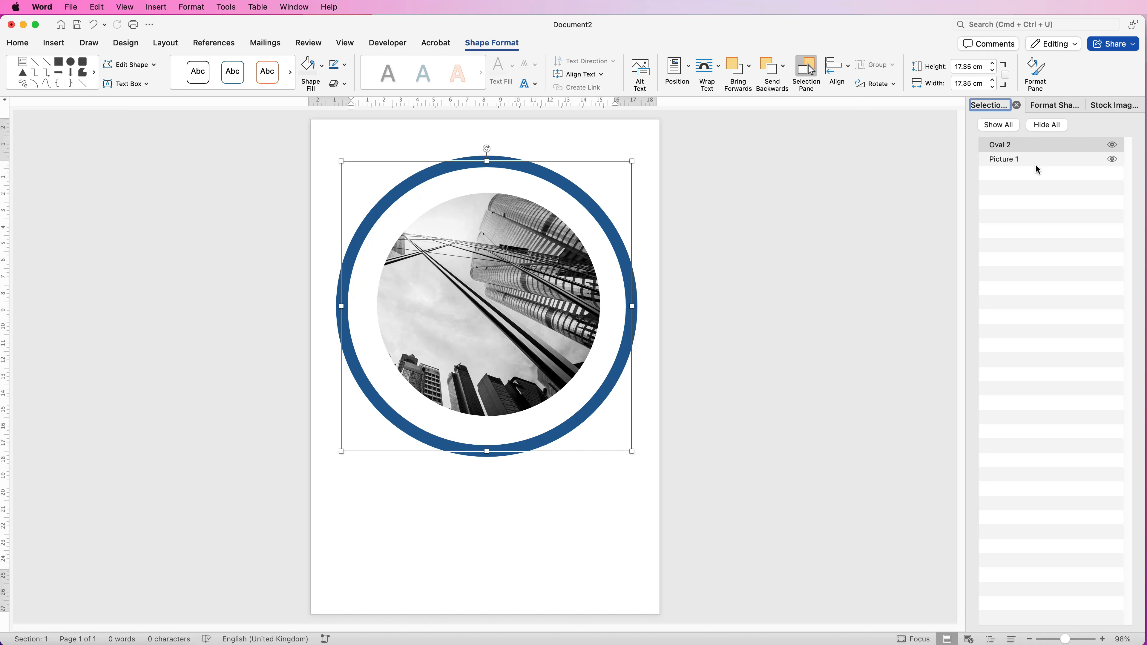
left_click(1112, 147)
left_click(1112, 147)
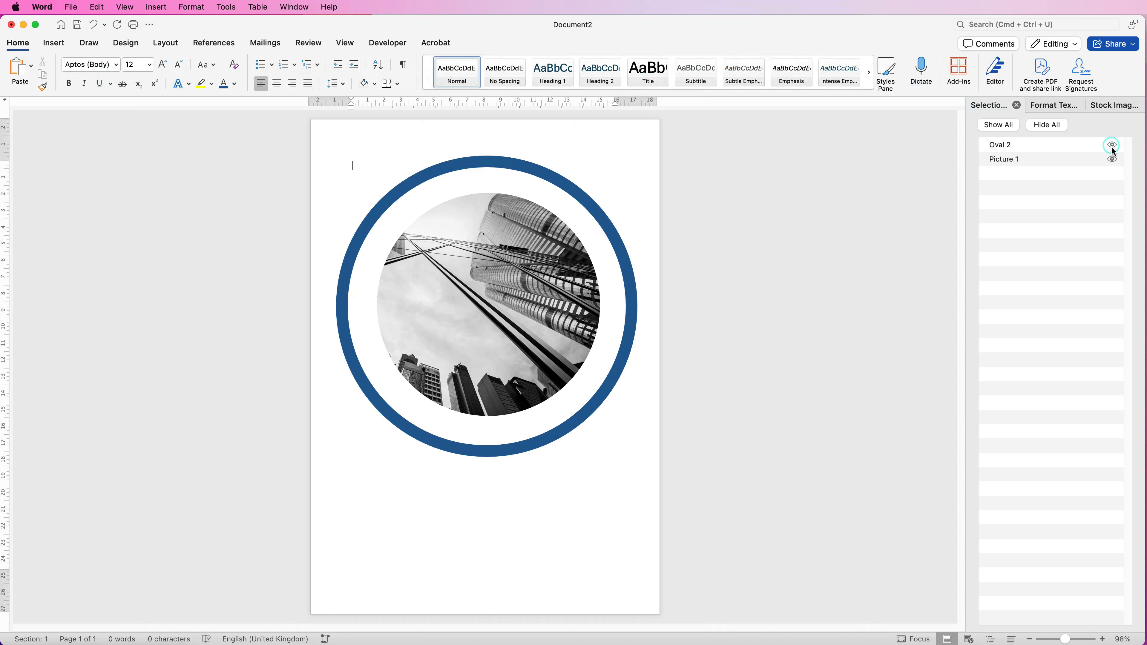
left_click(1112, 158)
left_click(1110, 159)
Step: Select both the oval and the picture and align them to each other's centre horizontally and middle vertically
left_click(1038, 145)
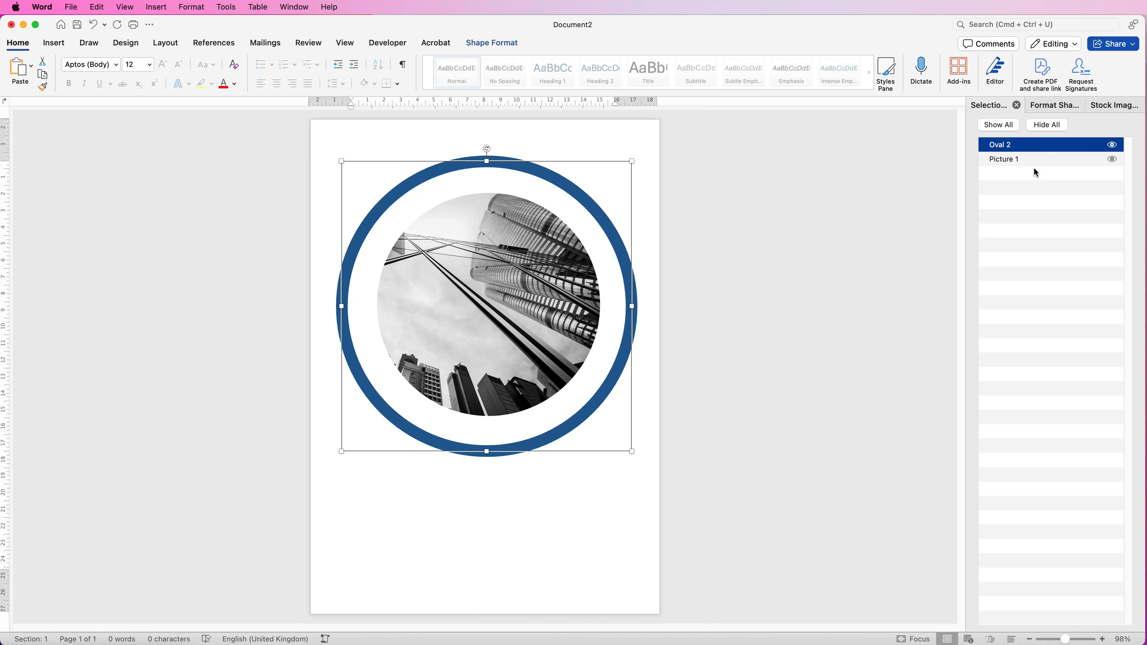
left_click(1034, 158, "shift")
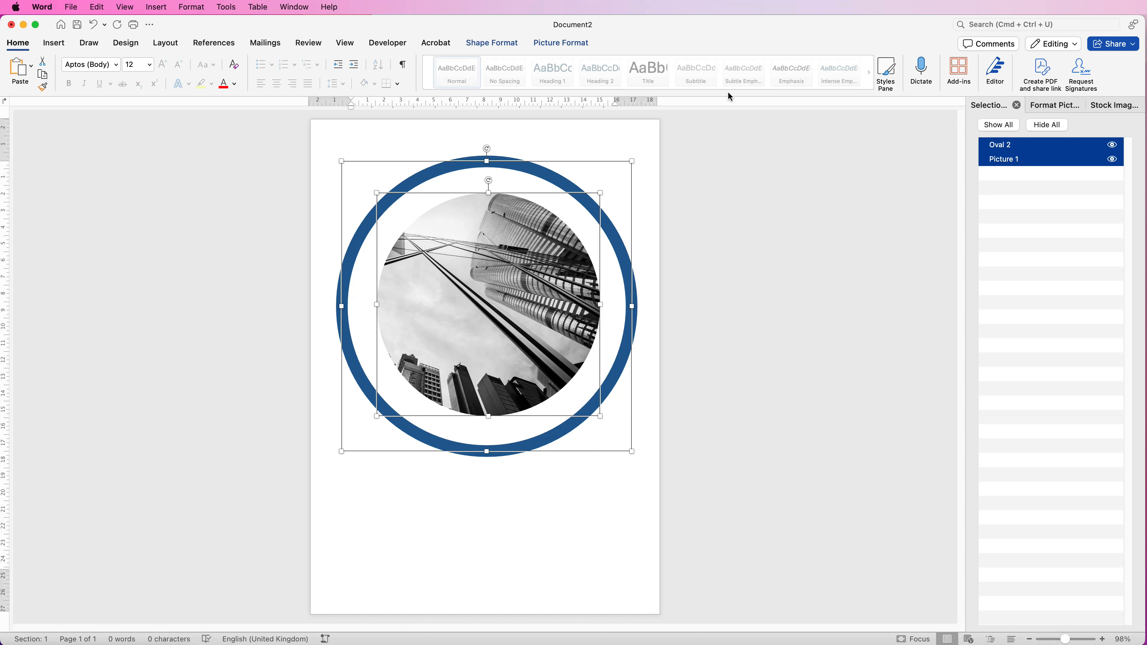
left_click(573, 45)
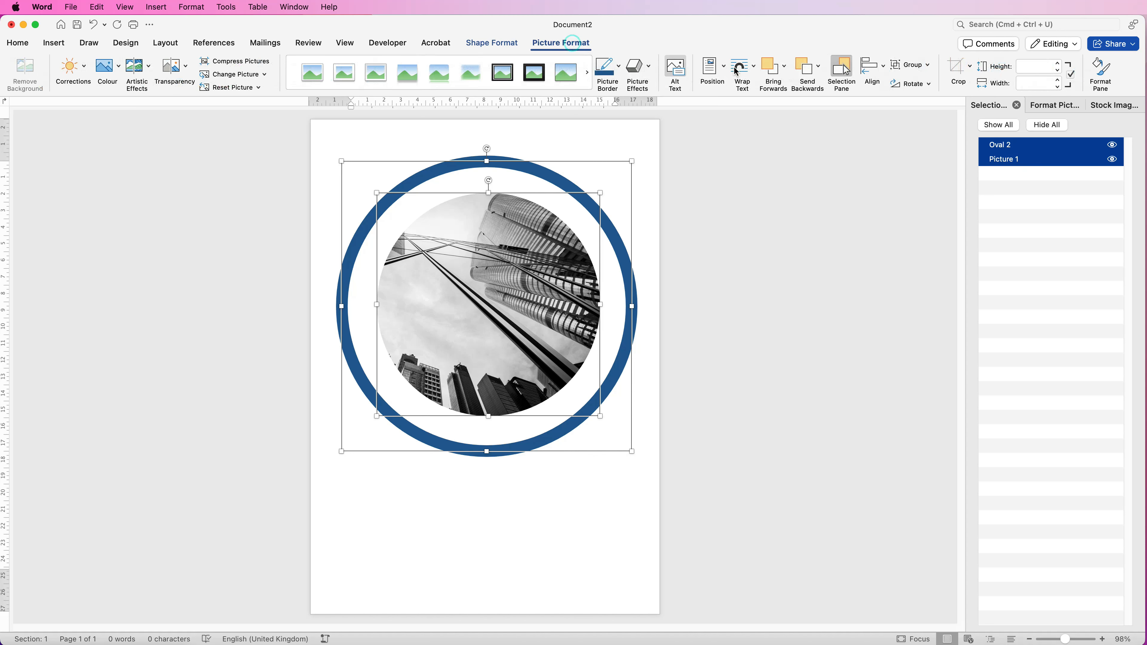
left_click(884, 71)
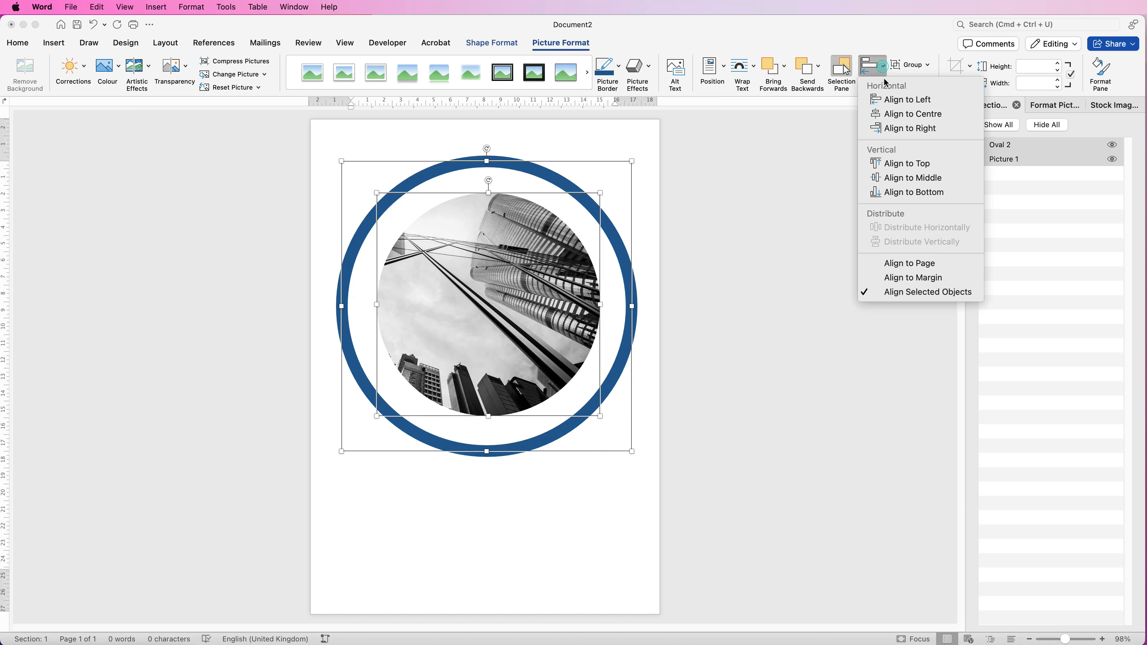
left_click(890, 116)
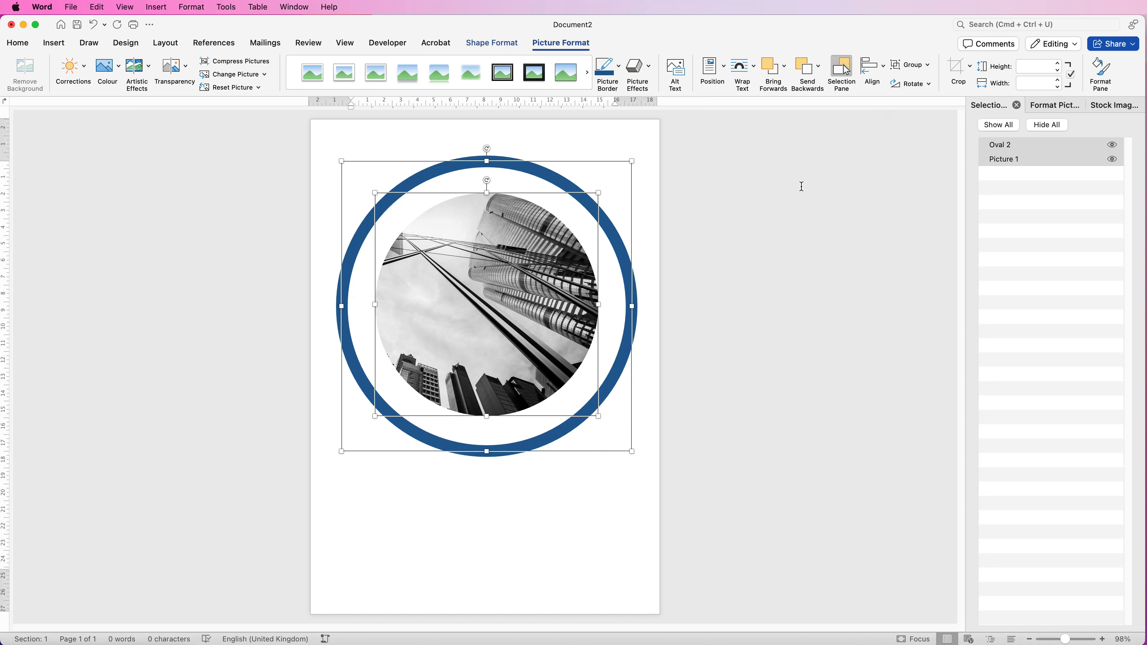
left_click(873, 67)
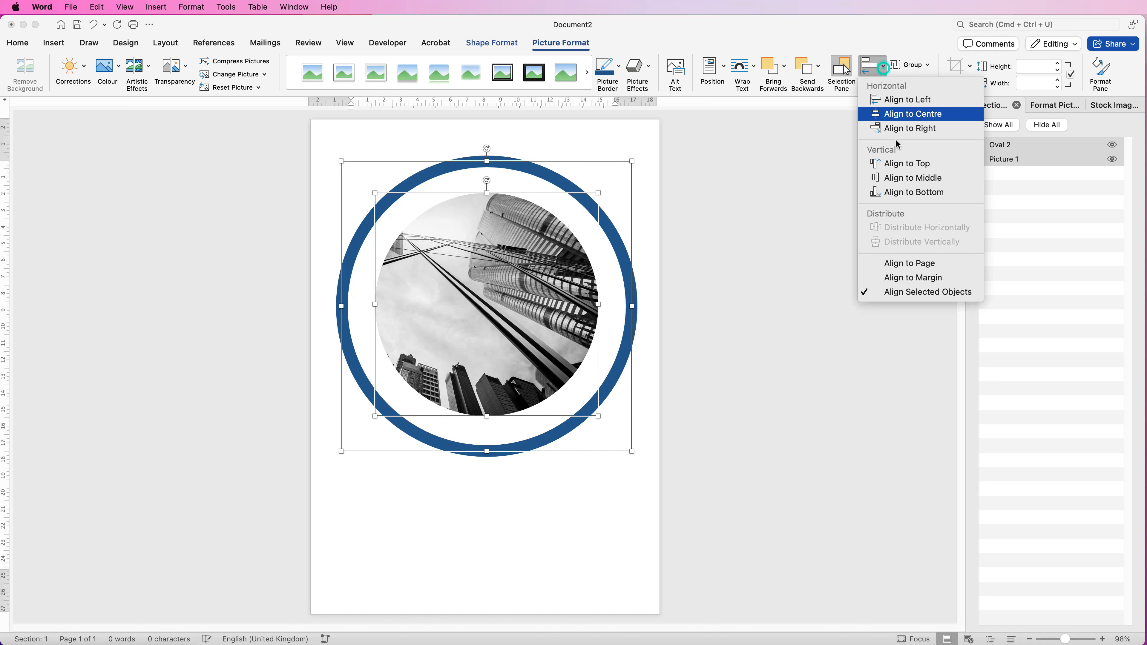
left_click(897, 179)
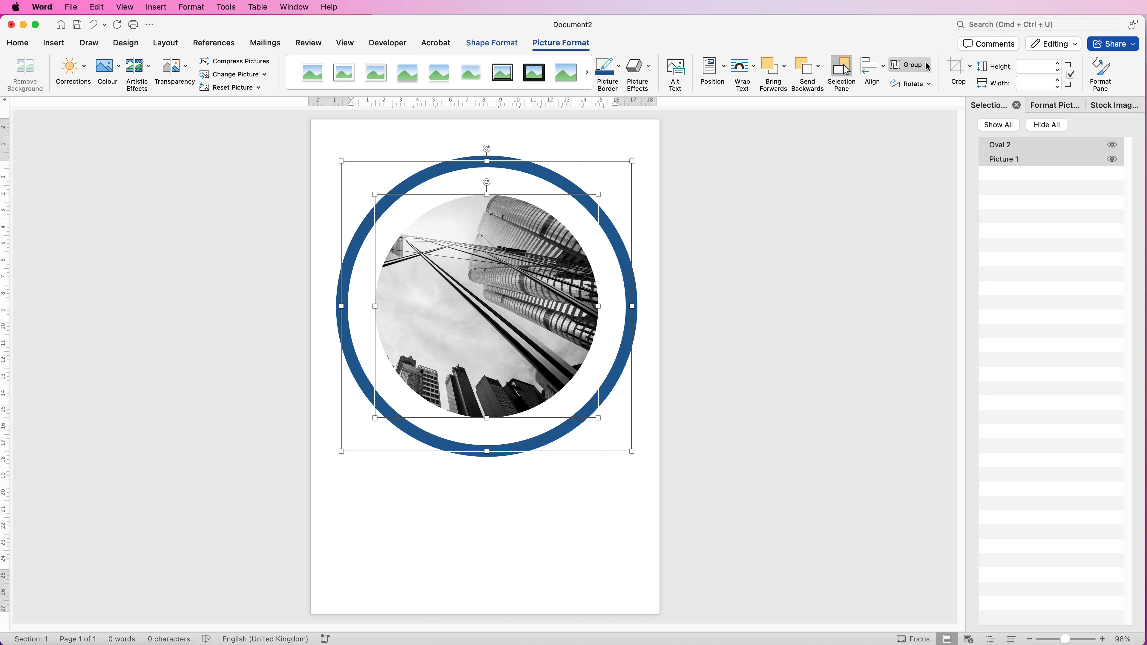
Step: Group the ring with the picture and place the group slightly lower, centred horizontally on the page
left_click(910, 64)
left_click(919, 81)
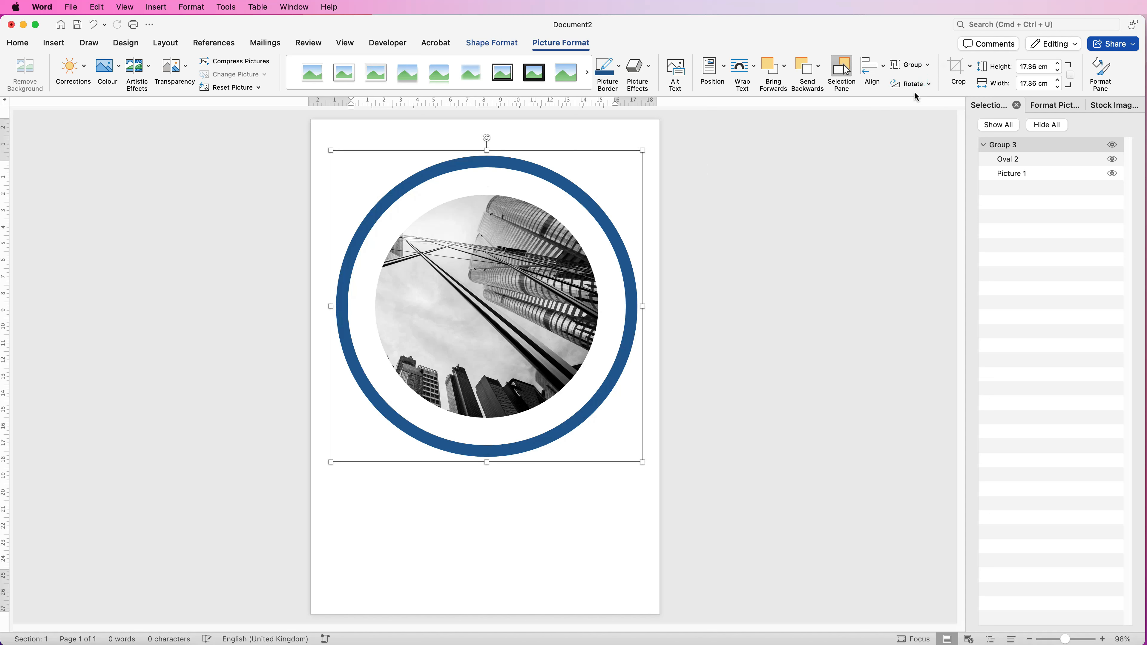
left_click_drag(513, 294, 513, 321)
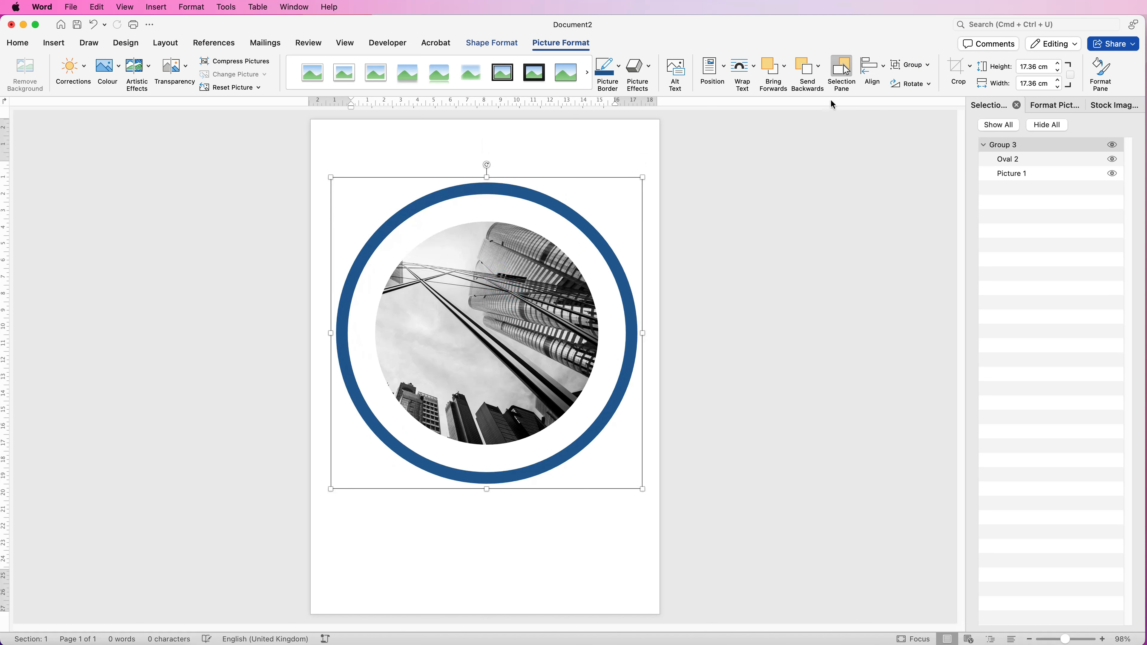
left_click(881, 70)
left_click(895, 113)
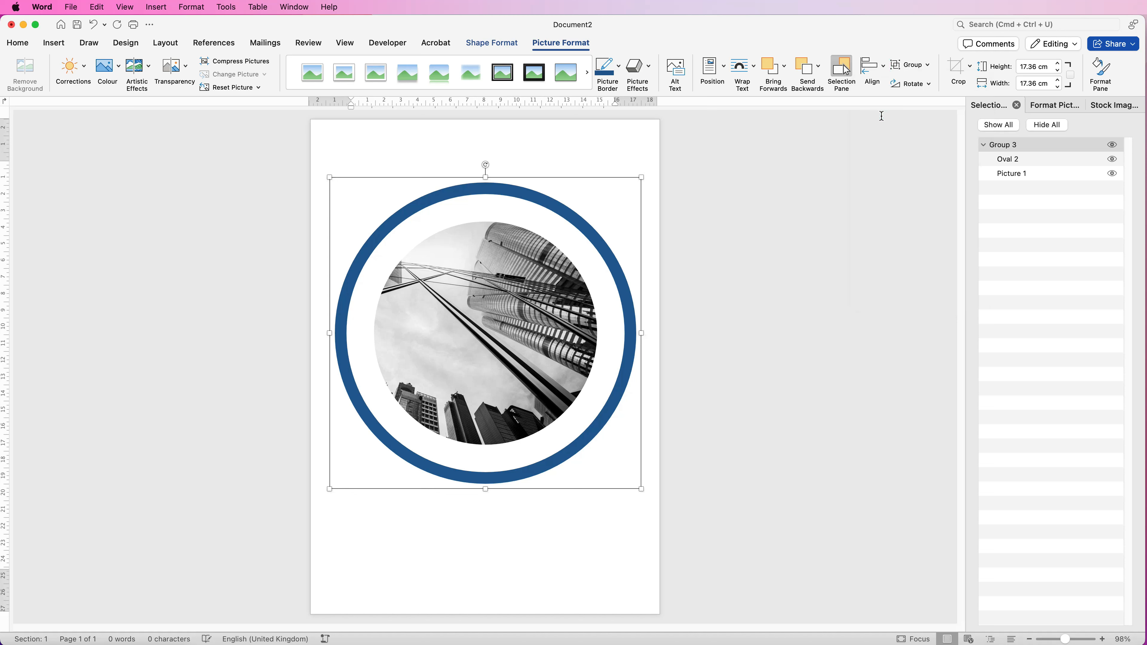
key("Up")
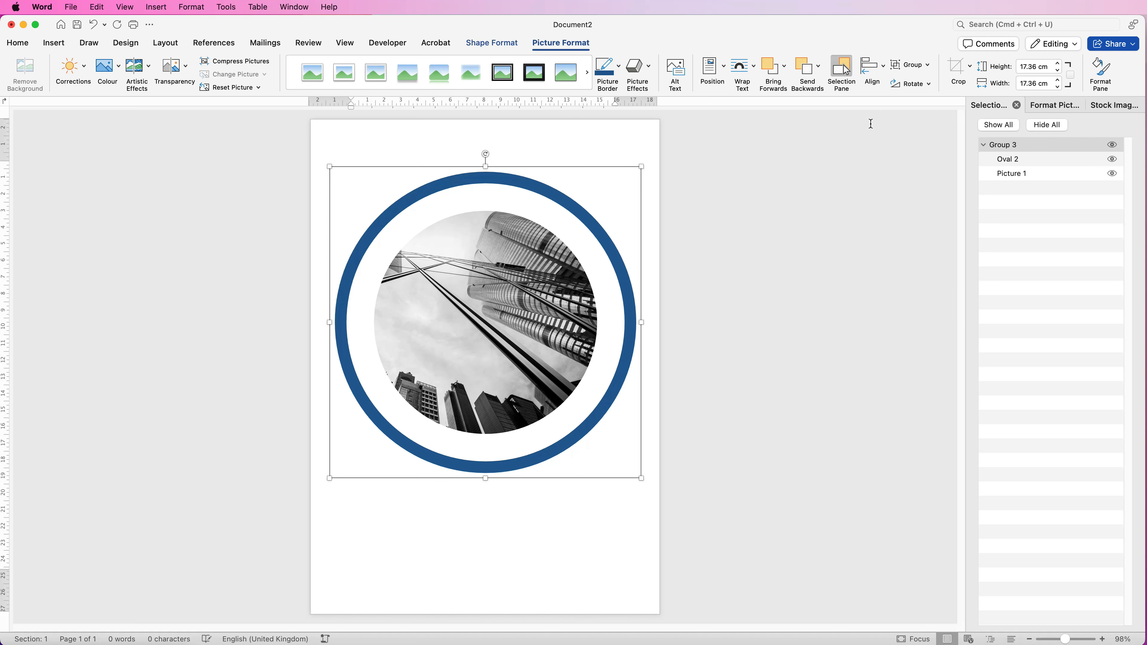
key("Up")
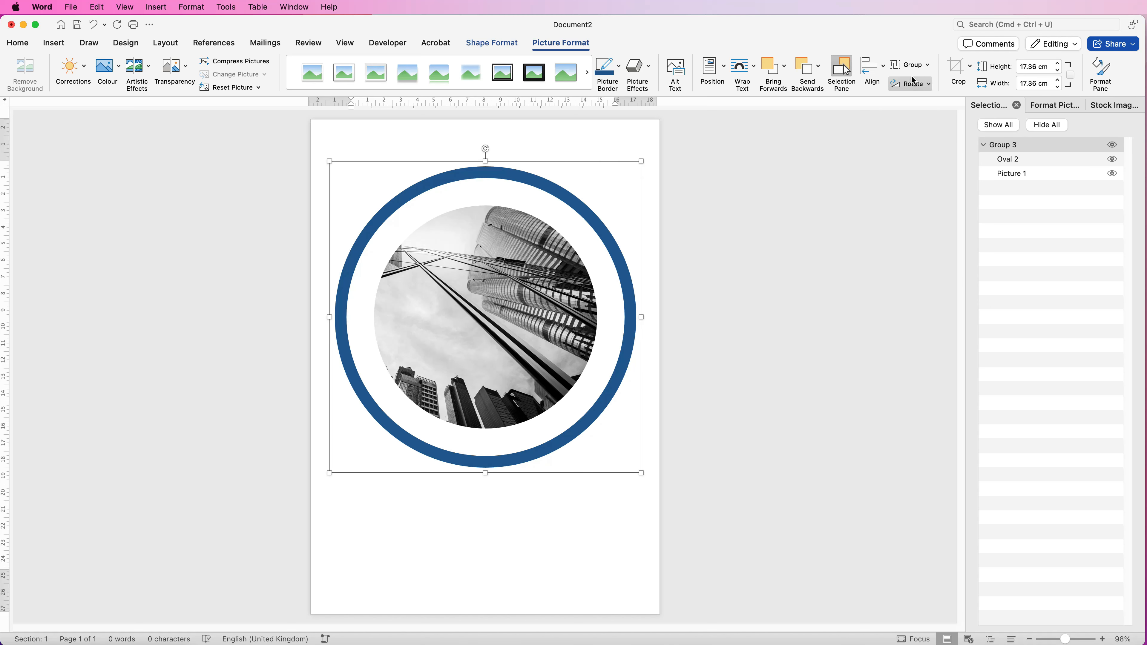
Step: Ungroup the ring and the picture and deselect them
left_click(910, 64)
left_click(915, 102)
left_click(755, 256)
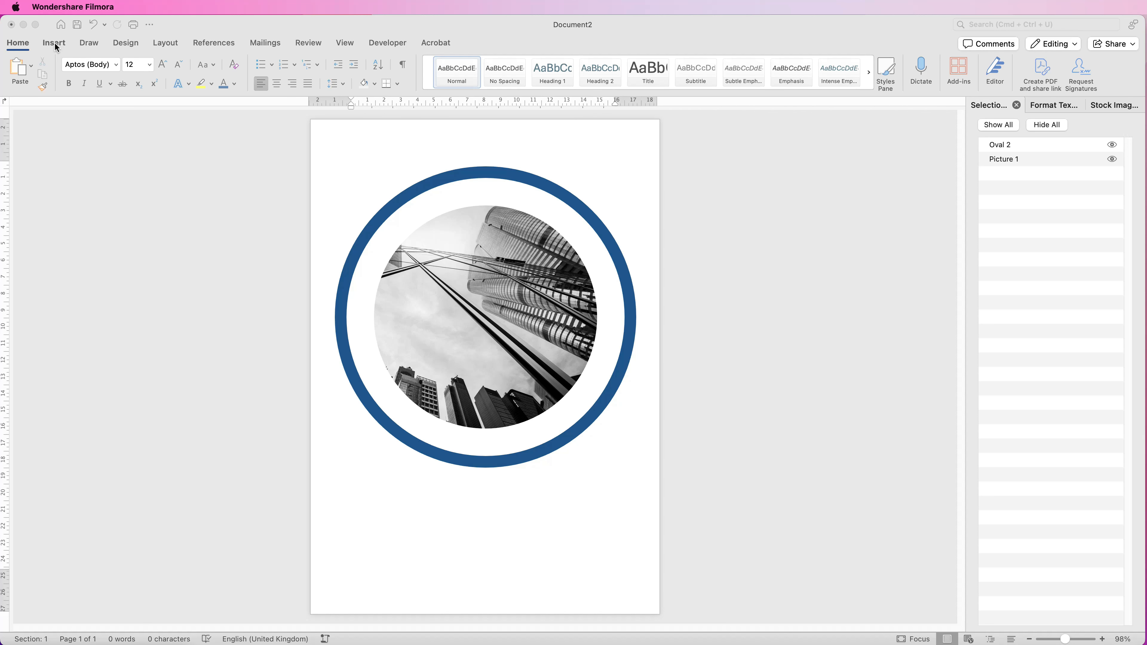
Step: Insert plain black WordArt reading COMPANY and place it below the ring in the lower left of the page
left_click(55, 45)
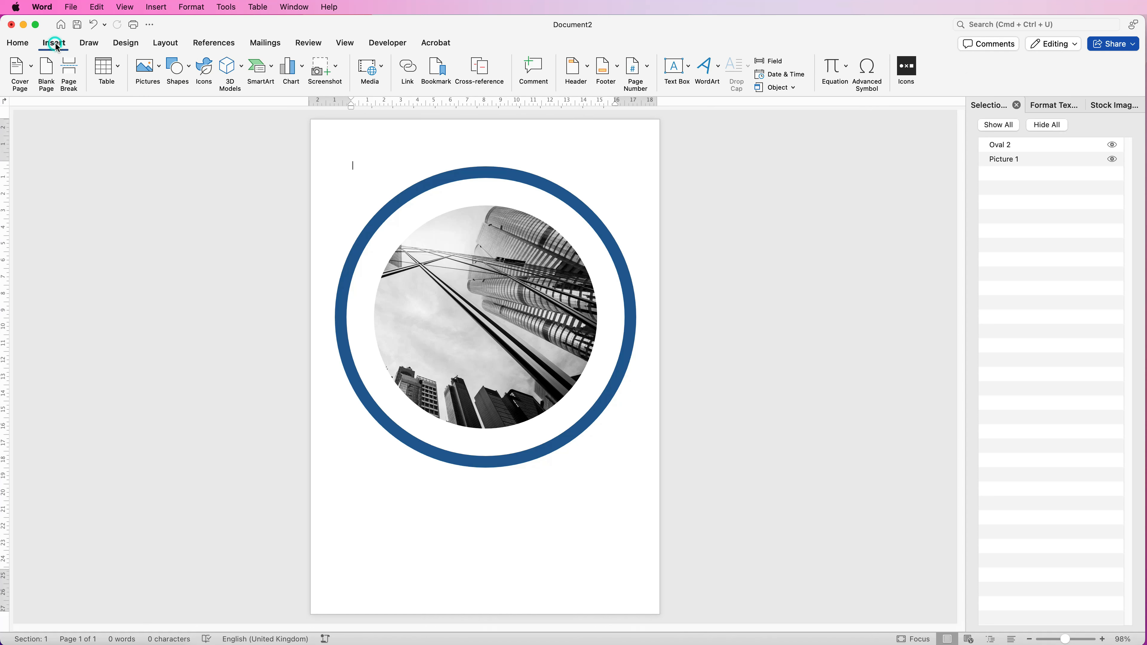
left_click(708, 71)
left_click(711, 101)
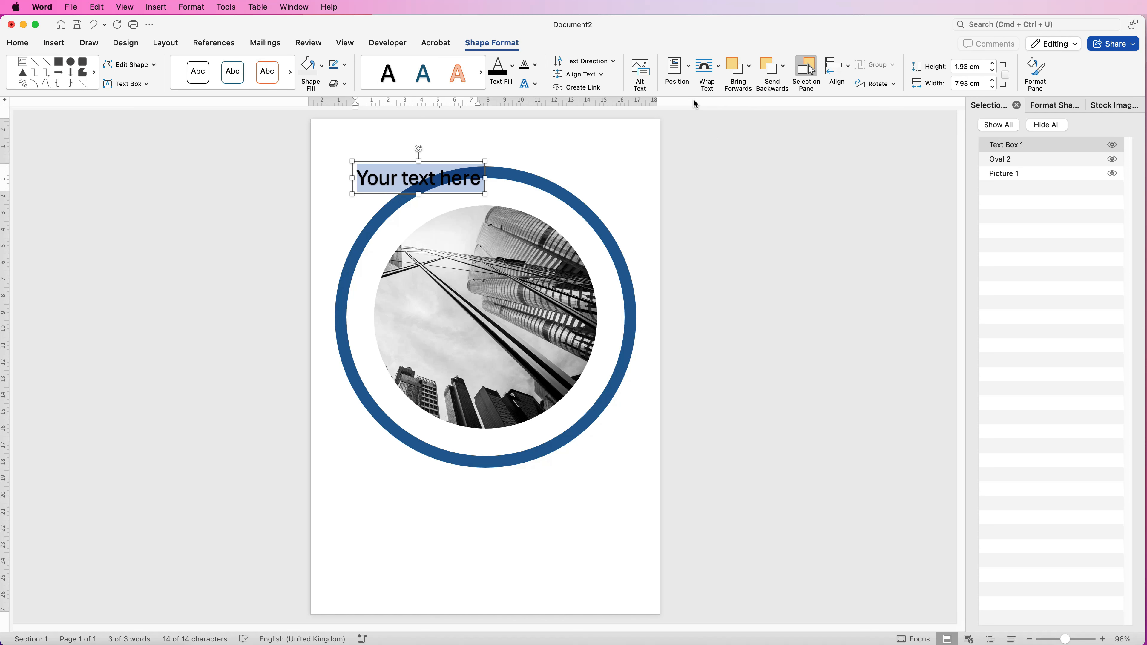
type("COMAPNY")
key("BackSpace")
key("BackSpace")
key("BackSpace")
key("BackSpace")
type("PANY")
left_click_drag(382, 176, 481, 491)
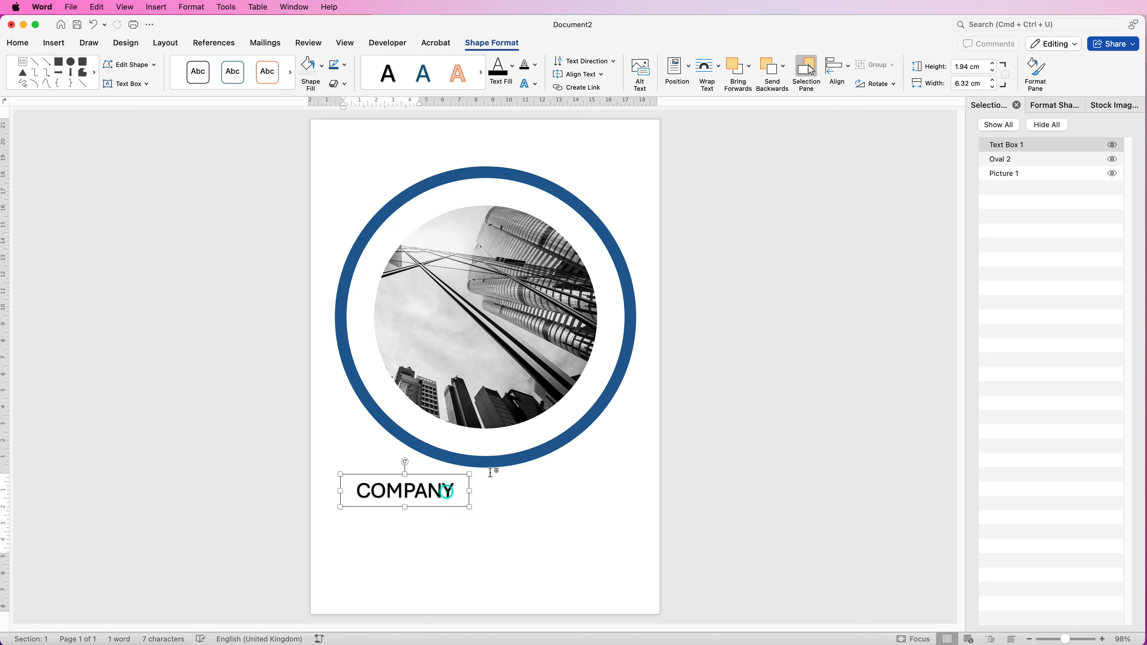
Step: Set the font of the COMPANY text to Helvetica Neue Bold
left_click(17, 43)
left_click(115, 65)
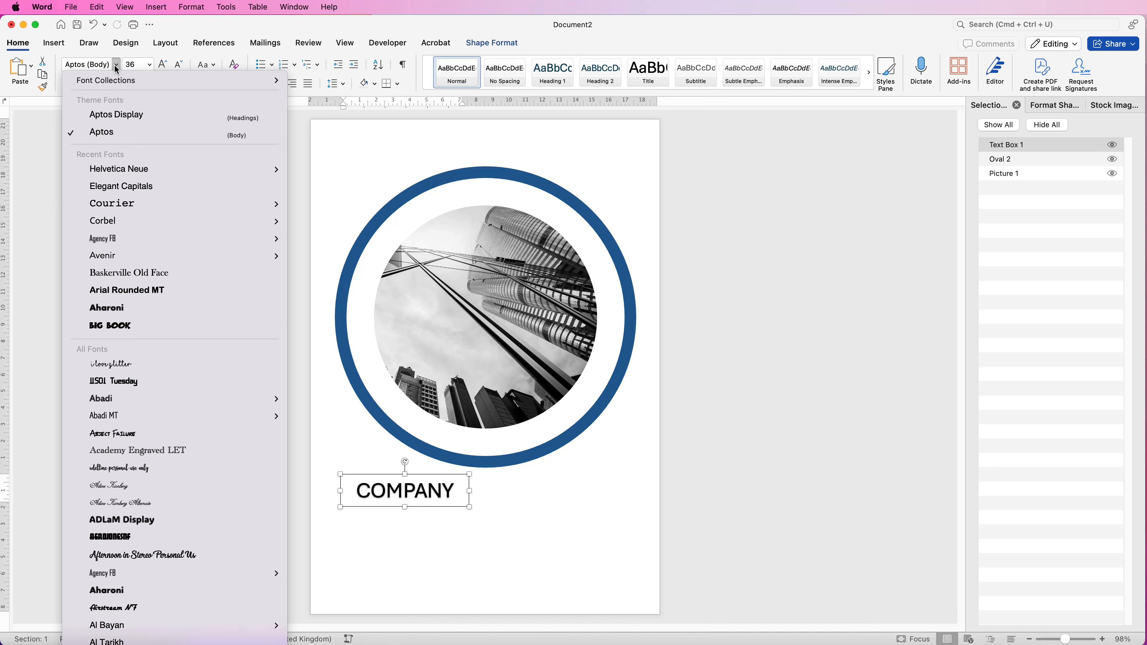
mouse_move(113, 172)
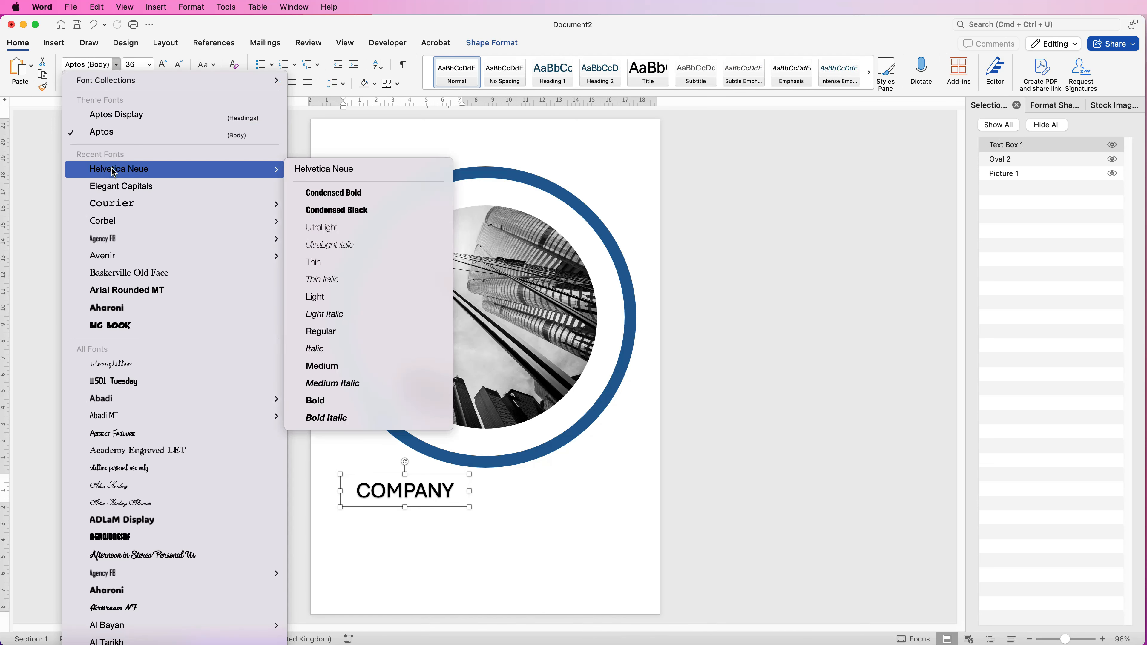
left_click(317, 401)
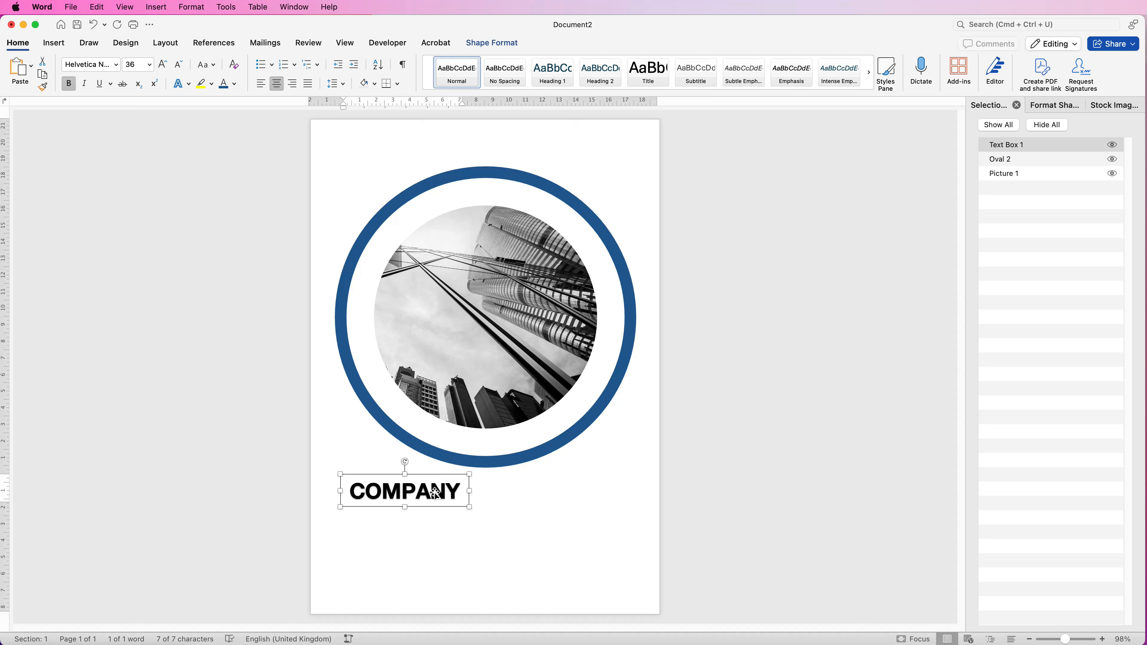
Step: Remove the text shadow from COMPANY with the No Shadow preset
left_click(1052, 105)
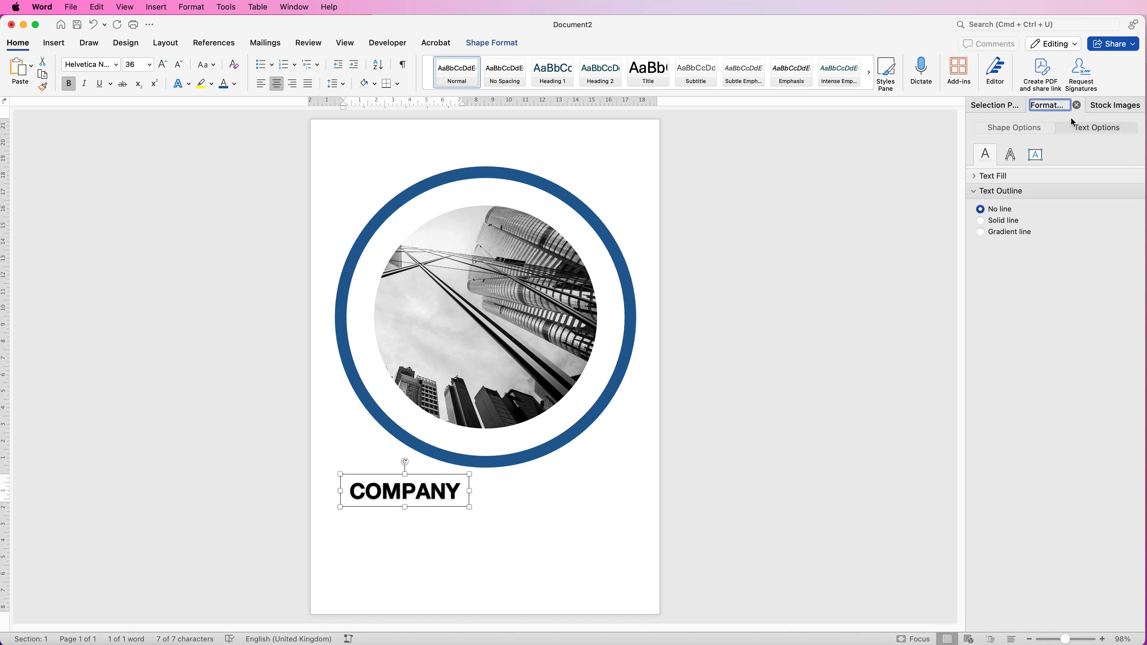
left_click(1011, 156)
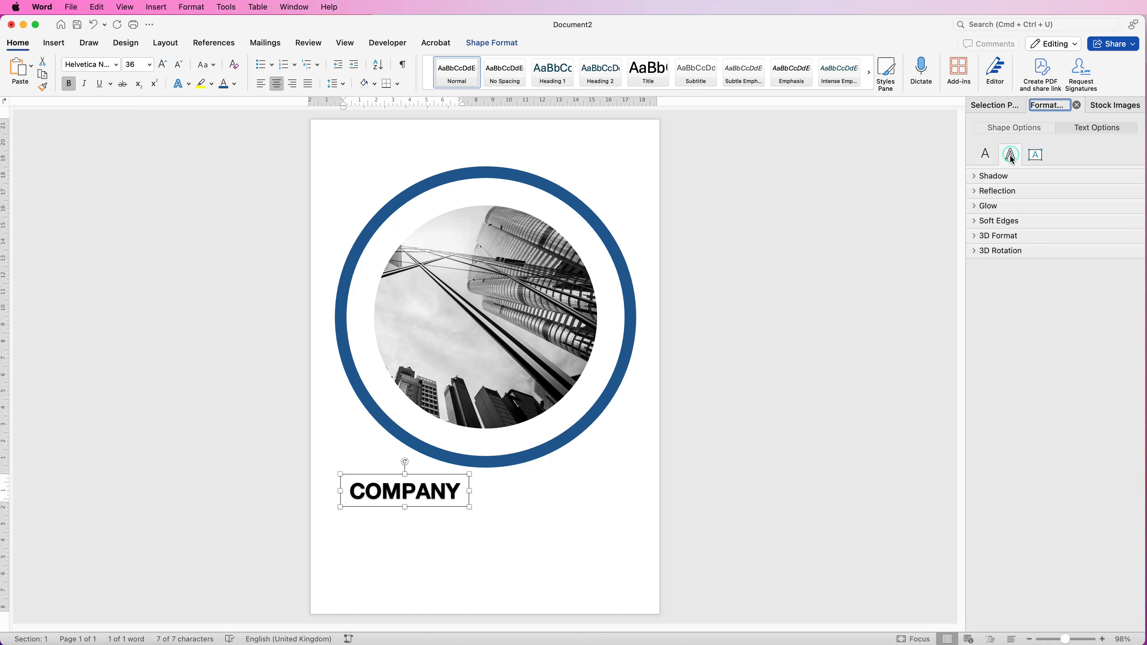
left_click(975, 177)
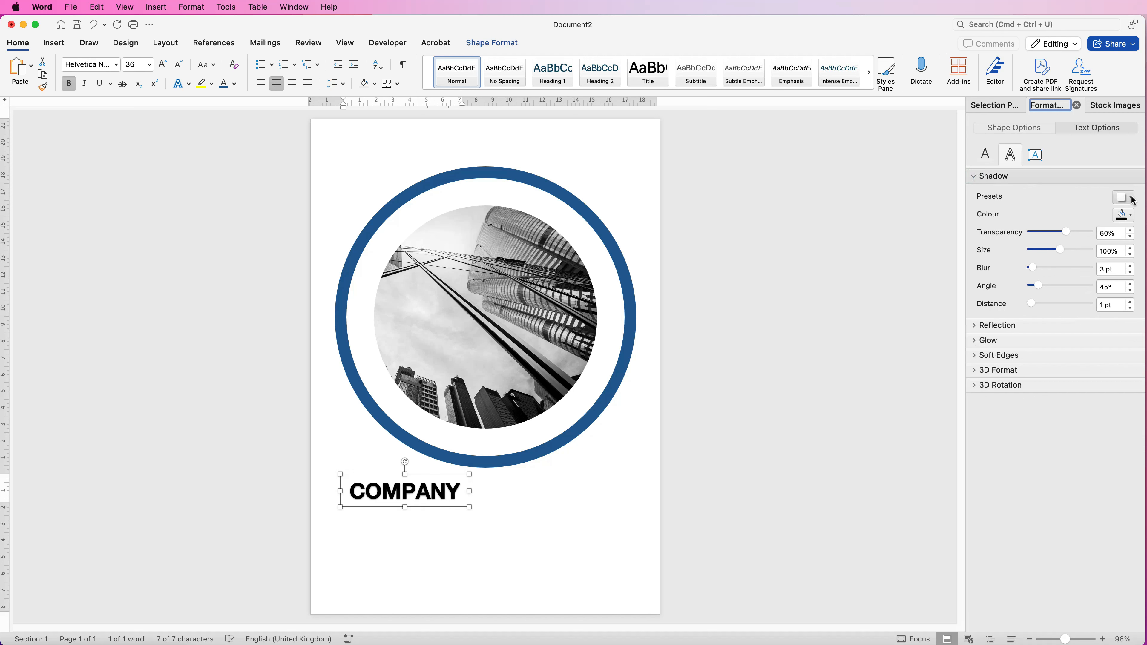
left_click(1130, 201)
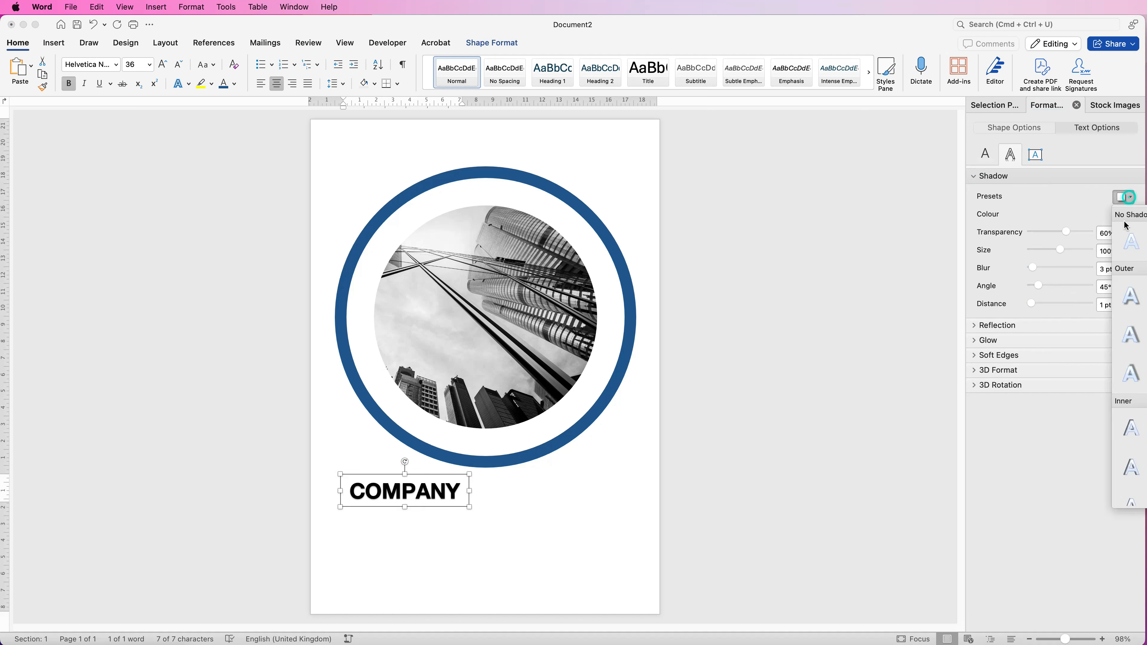
left_click(1131, 246)
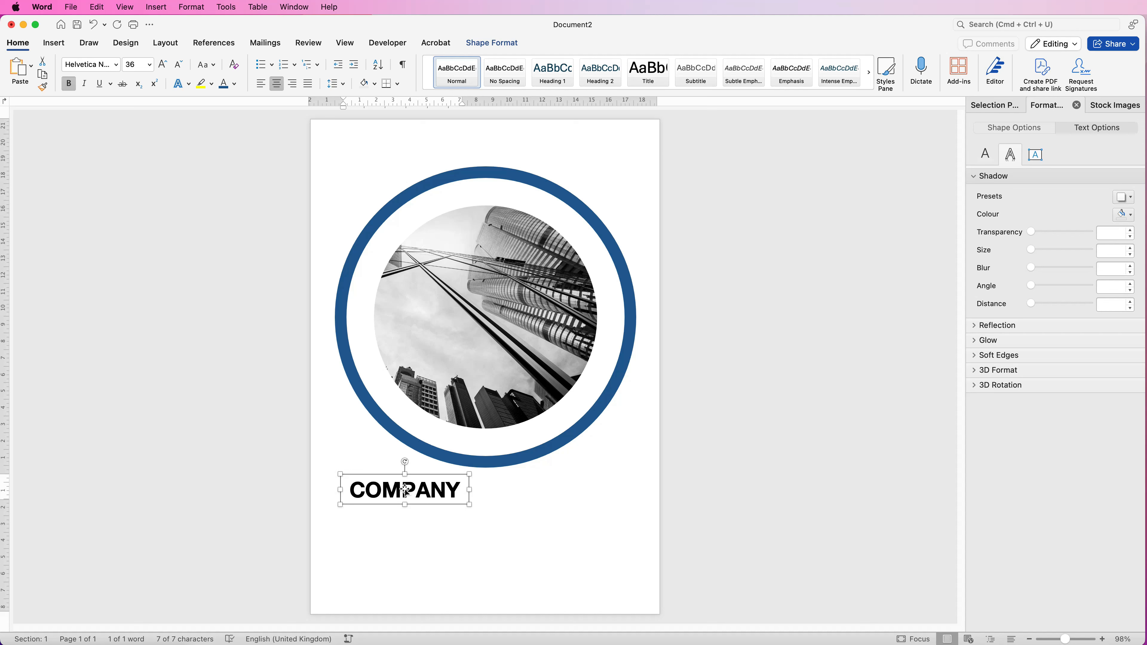
Step: Duplicate the COMPANY text box directly beneath the original and replace the copy's text with BUSINESS
mouse_move(405, 491)
left_mouse_down()
mouse_move(415, 524)
mouse_move(453, 527)
mouse_move(394, 528)
mouse_move(405, 512)
left_mouse_up()
left_click(455, 526)
type("BUSINESS")
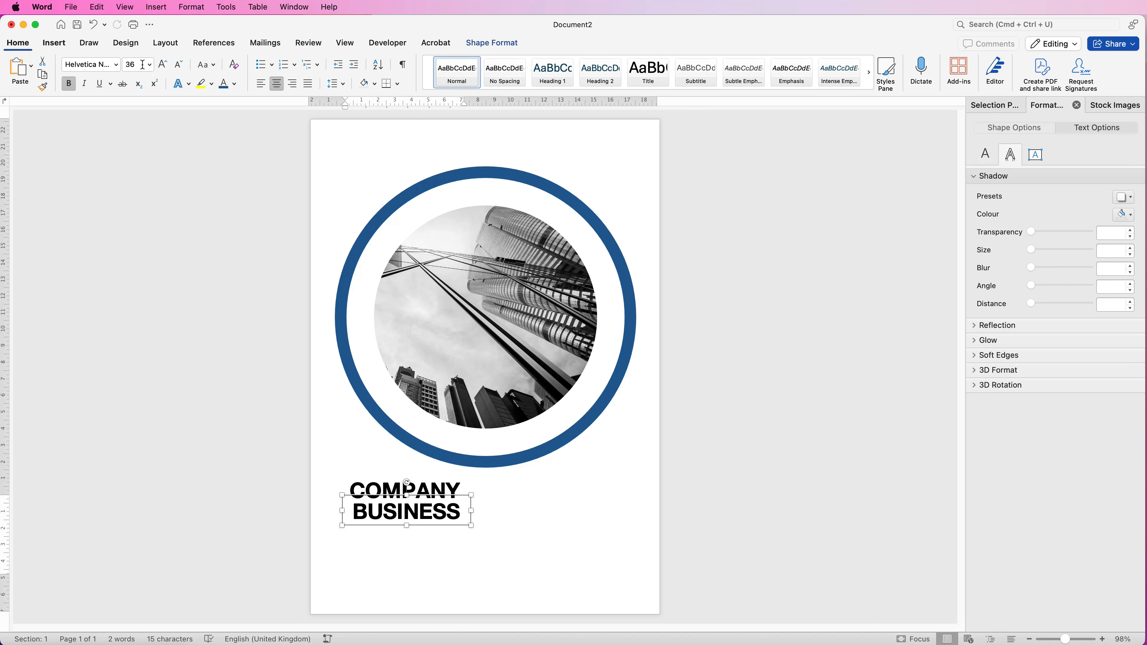
Step: Colour the BUSINESS text dark blue from the theme colours and adjust its position closely under COMPANY
left_click(235, 88)
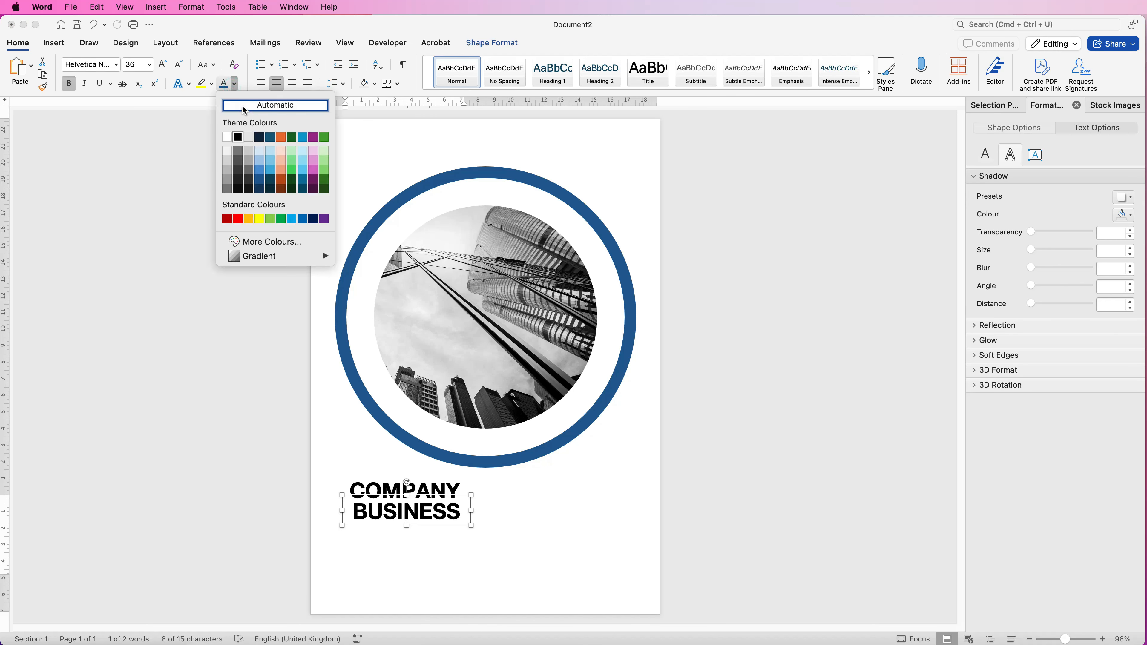
left_click(260, 183)
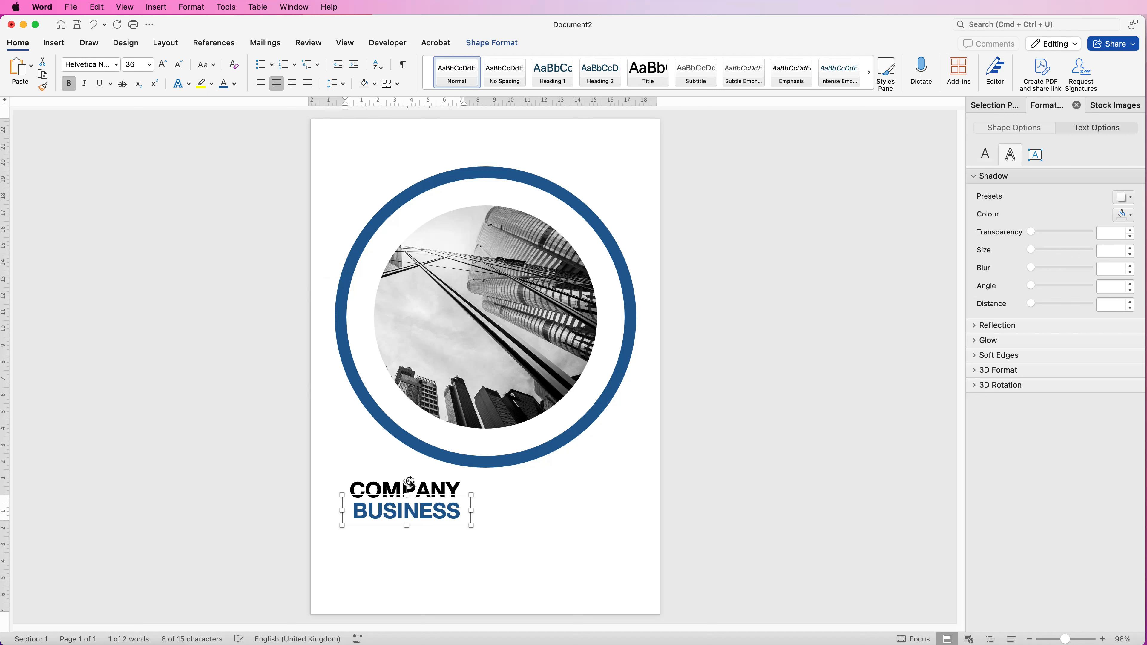
mouse_move(407, 510)
left_mouse_down()
mouse_move(407, 522)
mouse_move(407, 513)
left_mouse_up()
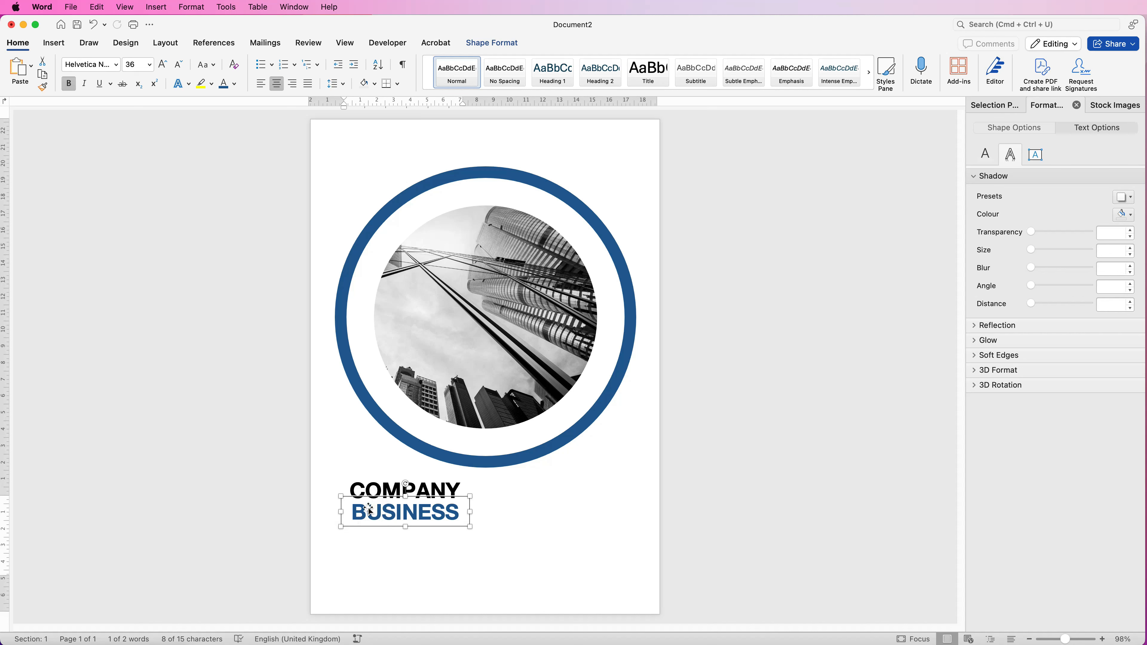
mouse_move(401, 515)
left_mouse_down()
mouse_move(400, 505)
mouse_move(403, 534)
mouse_move(403, 512)
left_mouse_up()
Step: Duplicate the COMPANY text box below BUSINESS and replace the copy's text with NAME
left_click(428, 489)
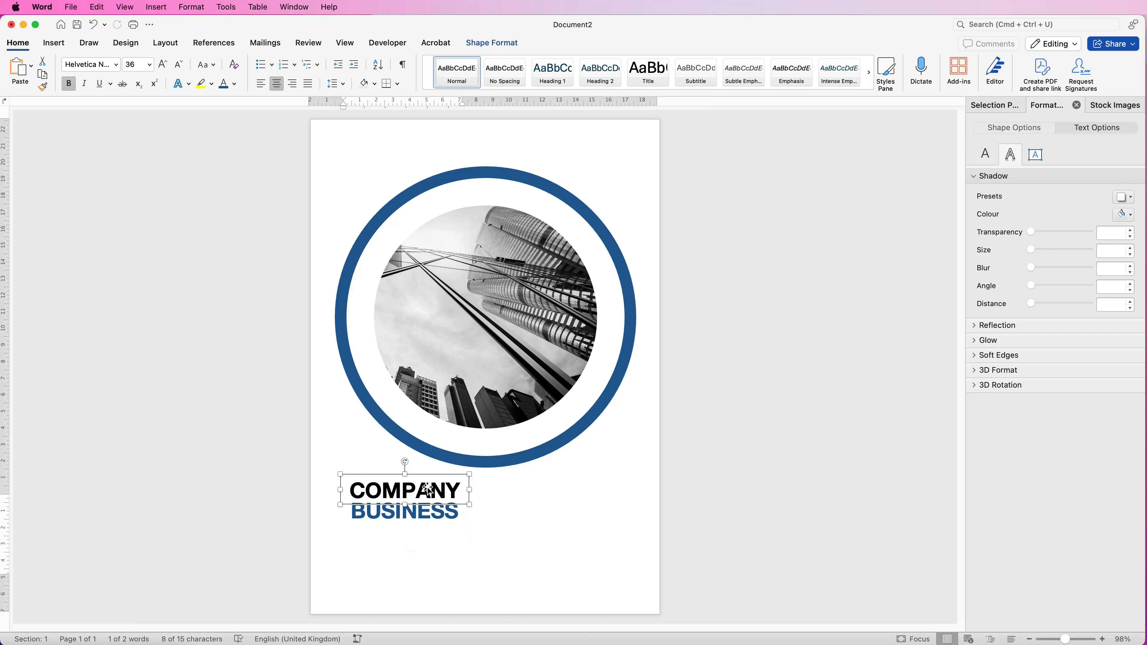
left_click_drag(417, 490, 355, 537)
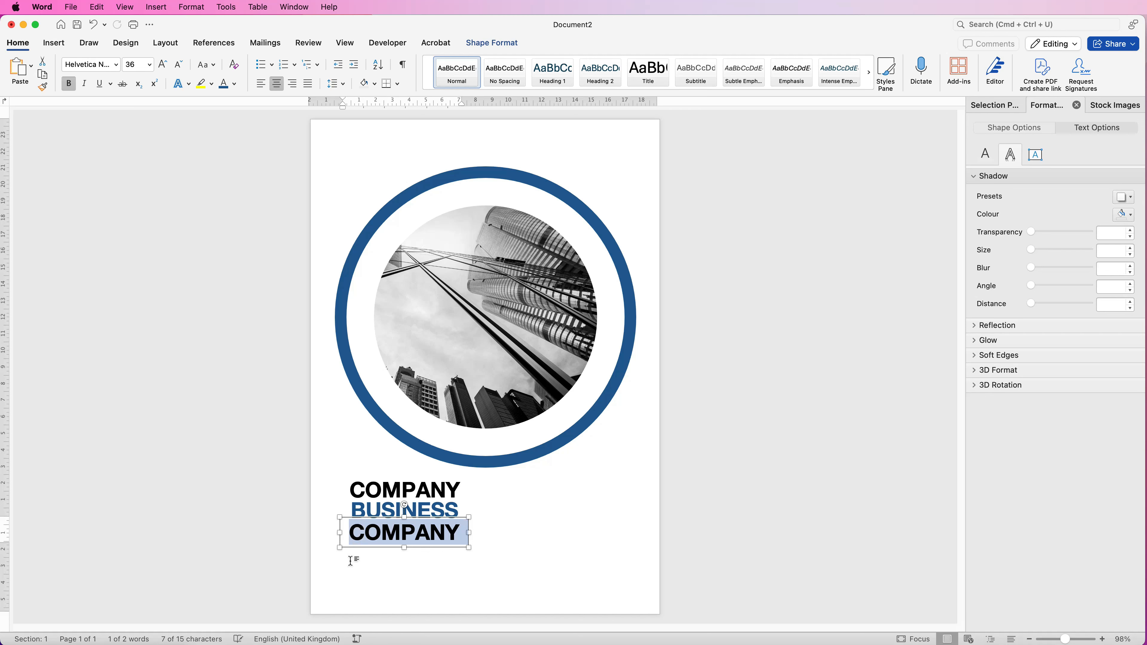
type("NAME")
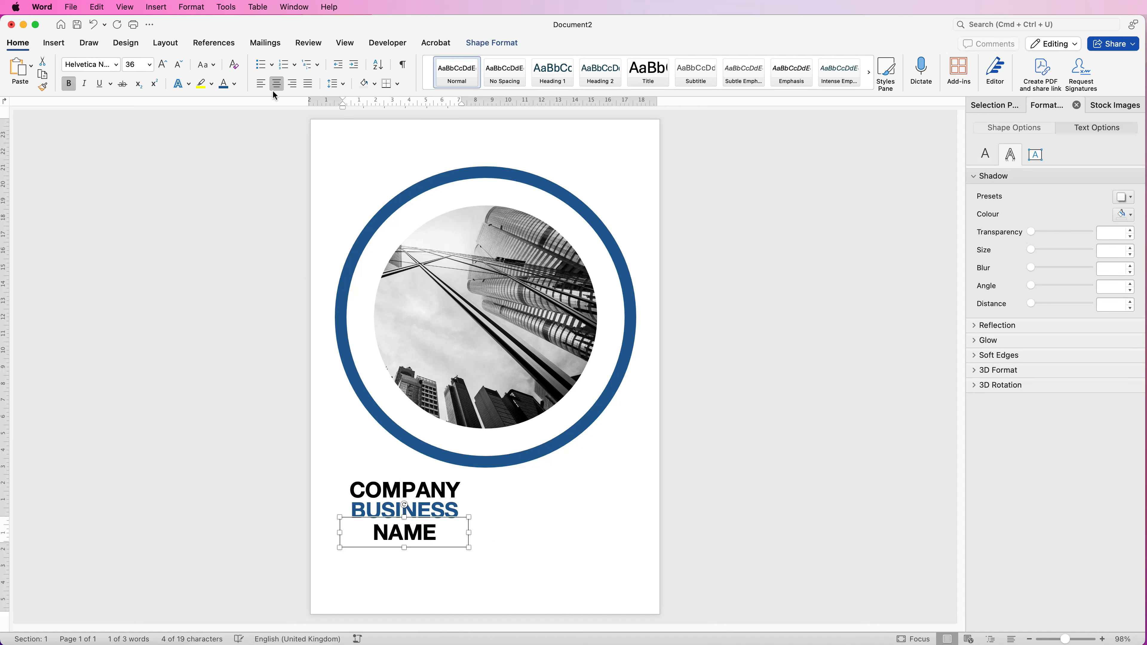
Step: Left-align the text inside the NAME, BUSINESS and COMPANY text boxes
left_click(260, 83)
left_click(389, 512)
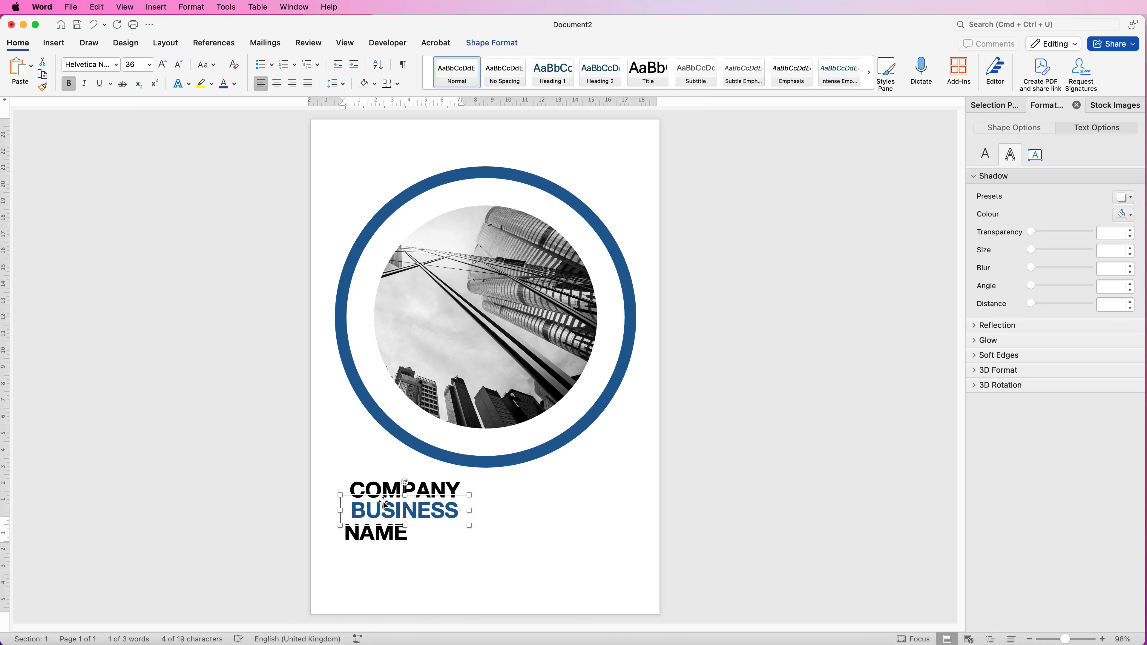
left_click(260, 83)
left_click(368, 489)
left_click(260, 83)
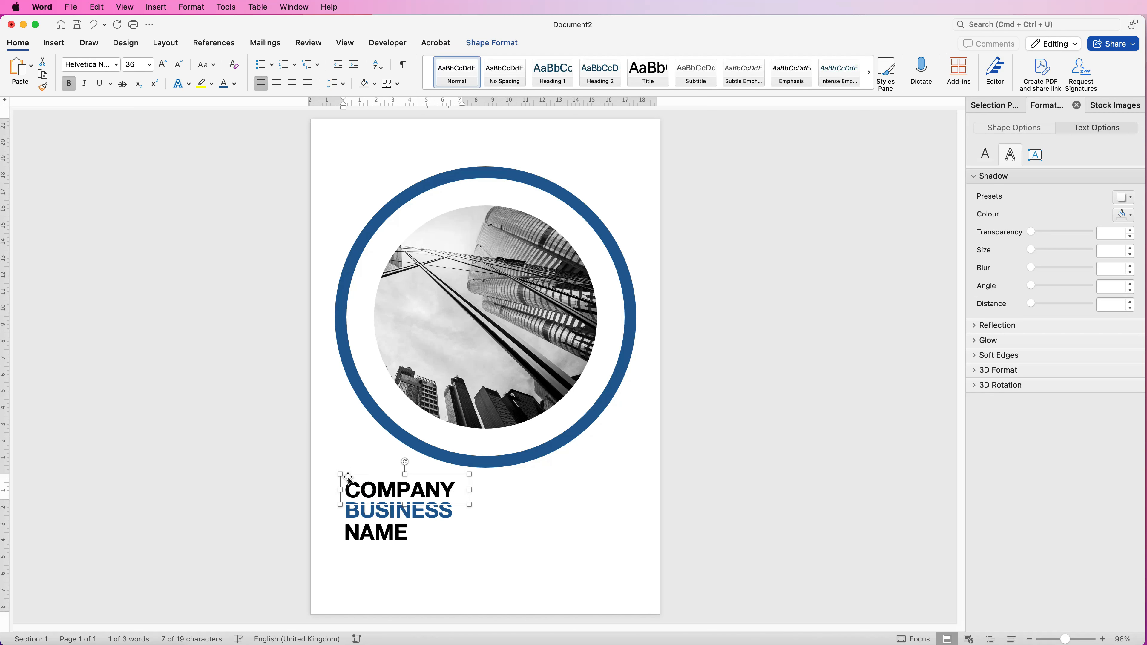
Step: Distribute the COMPANY, BUSINESS and NAME text boxes vertically and align them to the left
left_click(416, 515, "shift")
left_click(380, 535, "shift")
left_click(501, 44)
left_click(847, 67)
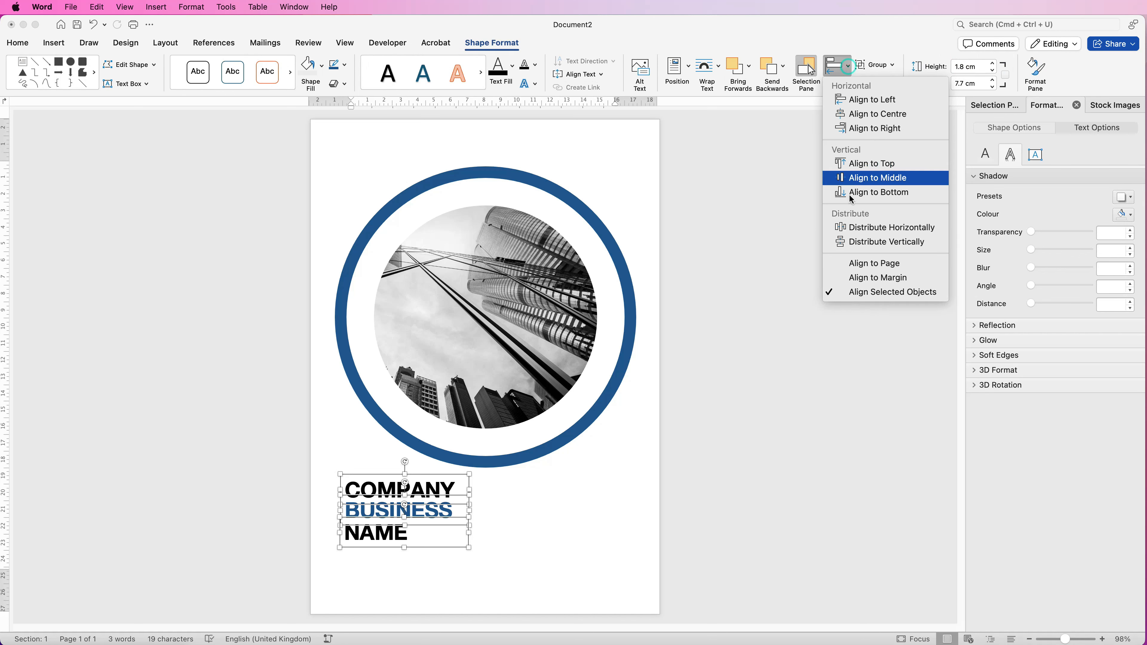
left_click(853, 244)
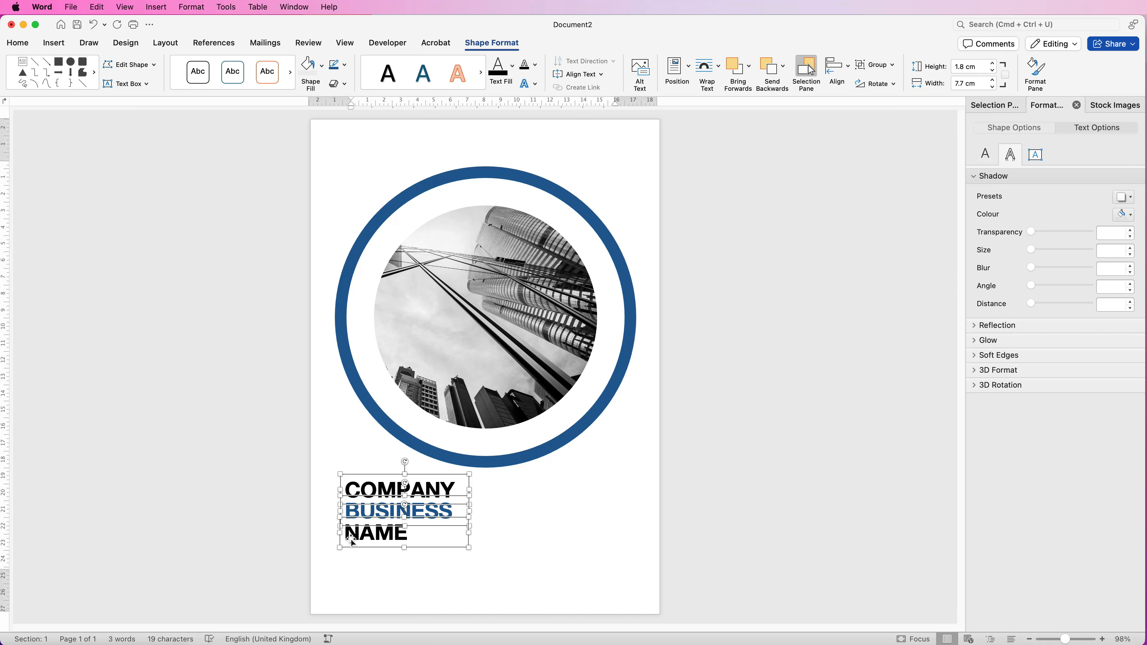
left_click(831, 64)
left_click(838, 100)
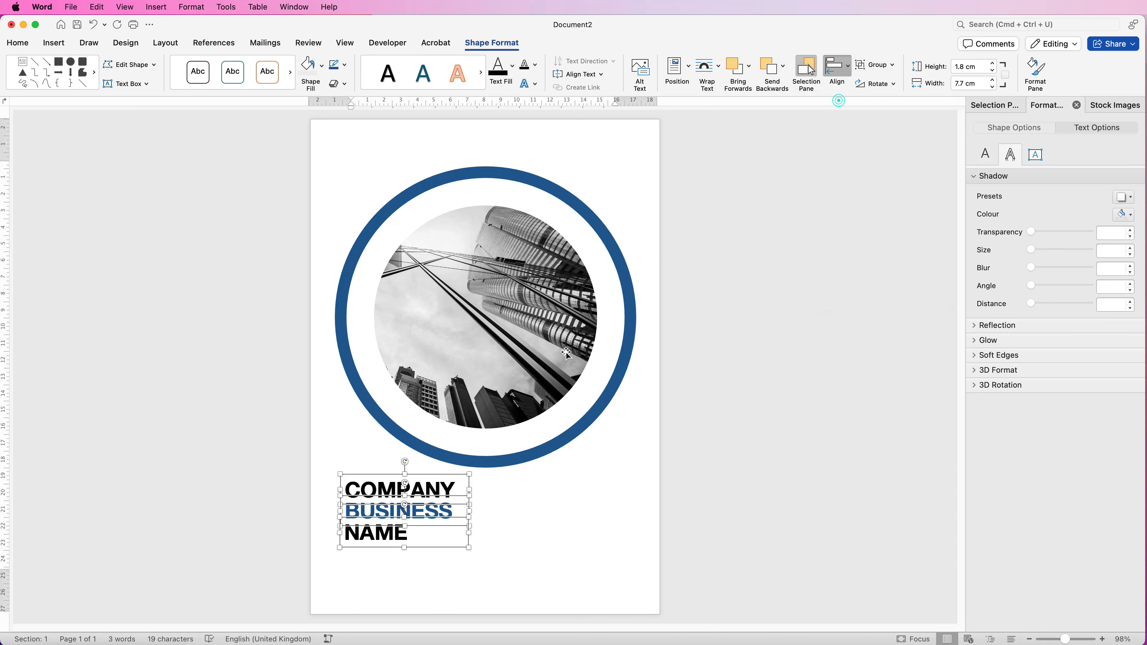
left_click(504, 505)
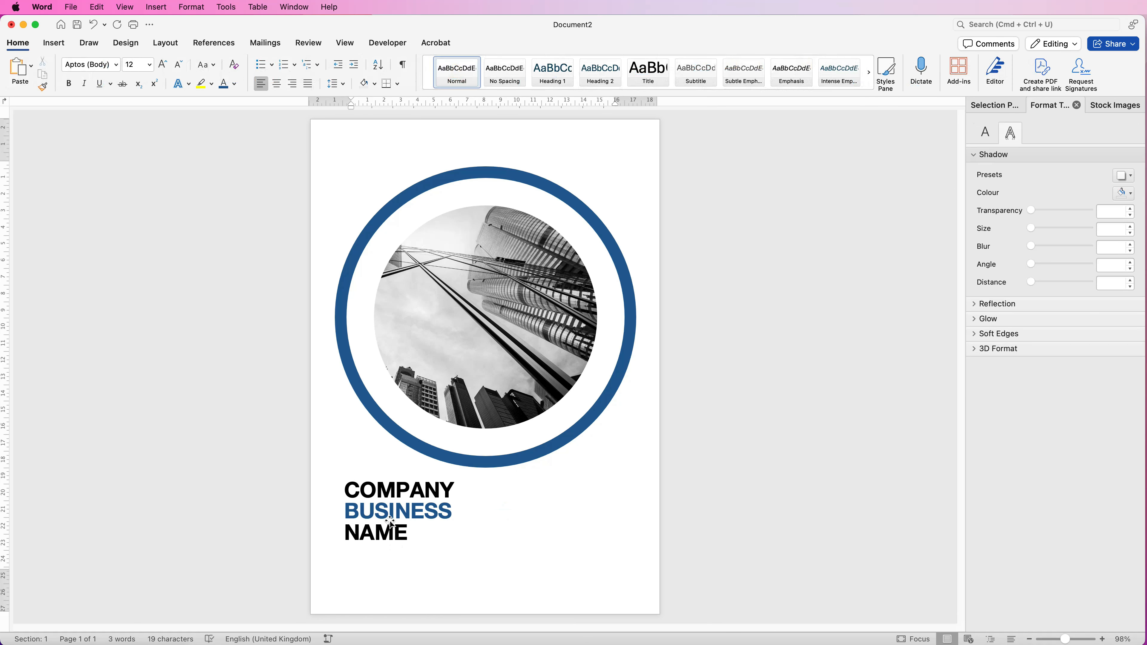
Step: Group the three title text boxes and place a duplicate of the group beside the original
left_click(395, 536)
left_click(432, 514, "shift")
left_click(431, 488, "shift")
left_click(893, 68)
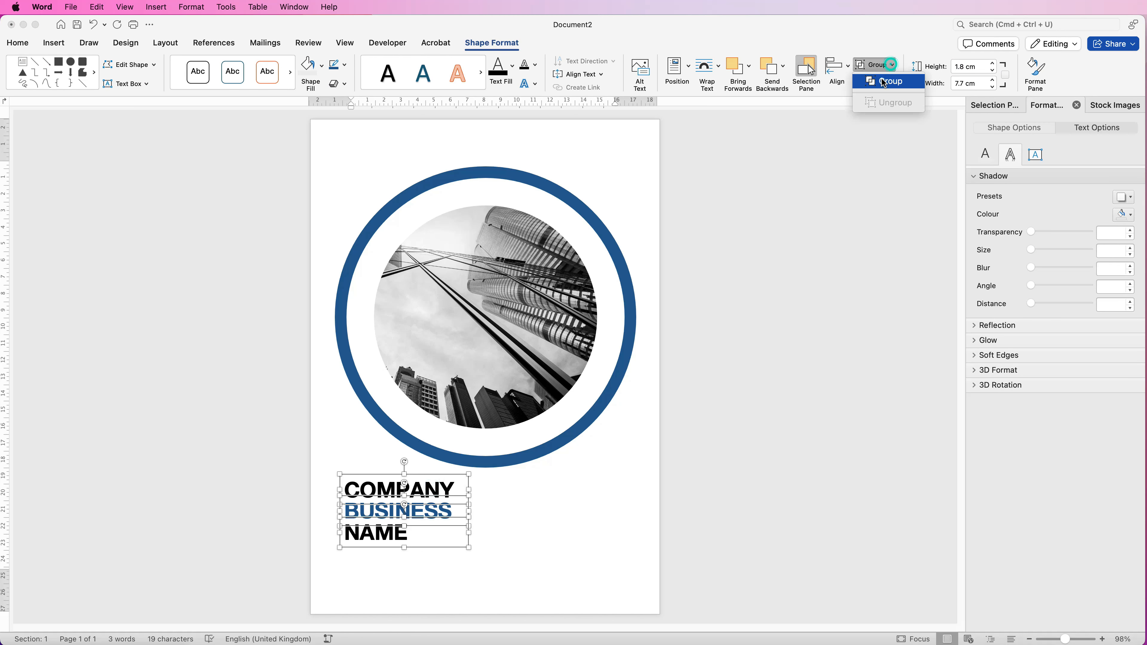
left_click(878, 79)
left_click_drag(393, 519, 551, 506)
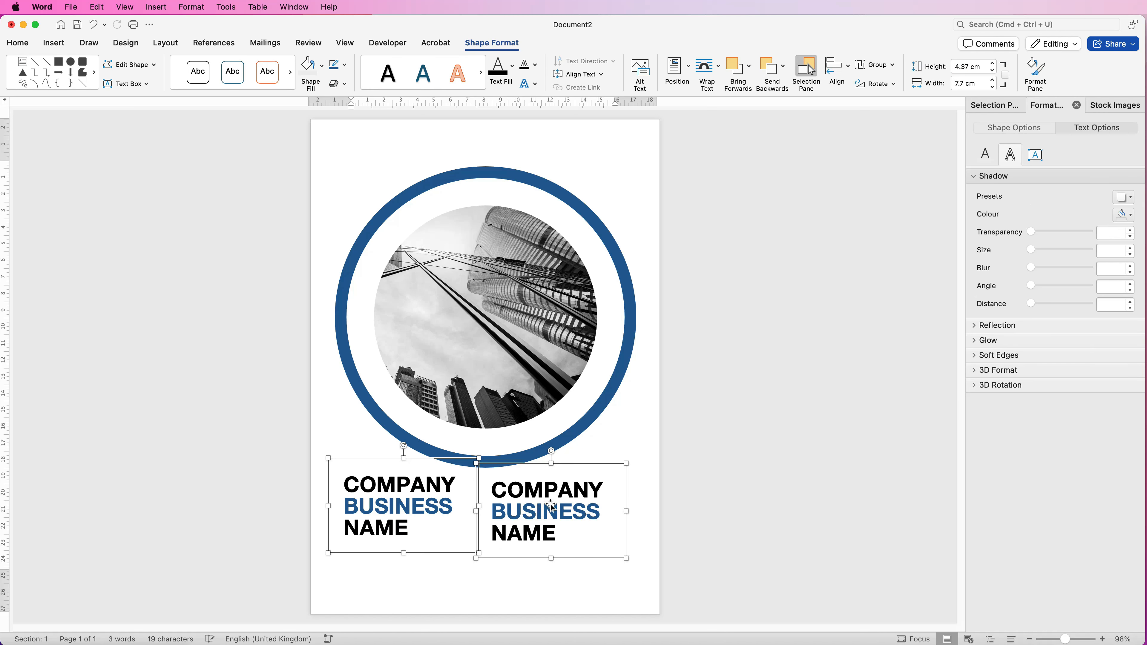
Step: Ungroup the duplicated title, move its COMPANY text box below the original title and enlarge it to about 14.26 by 3.03 cm
left_click(611, 435)
left_click(542, 506)
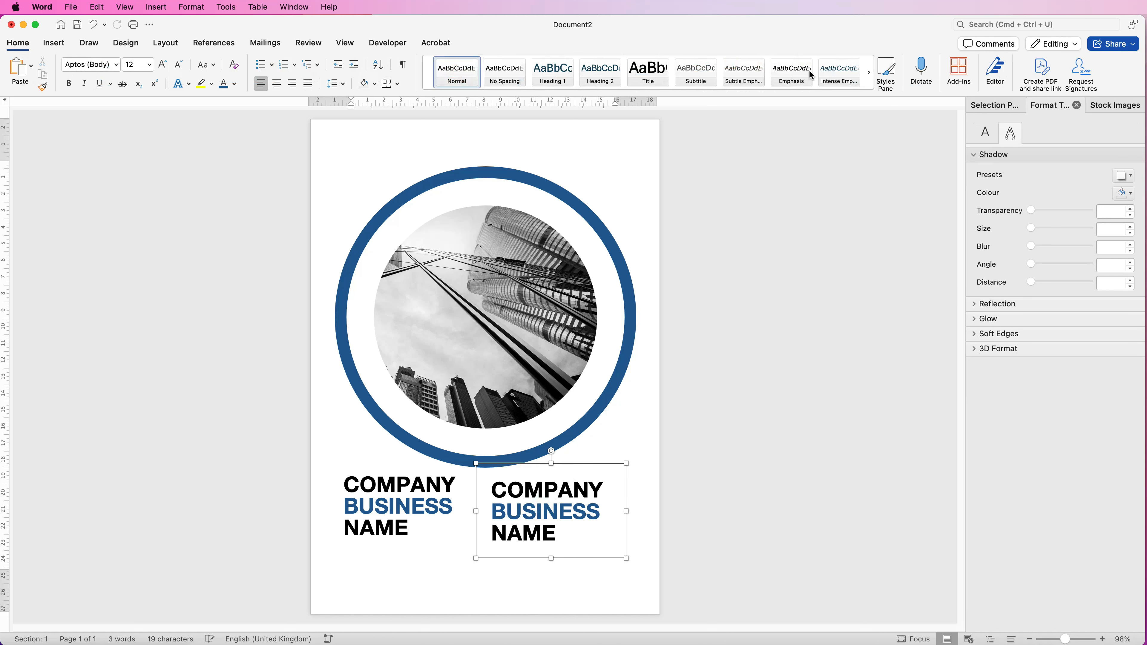
left_click(880, 68)
left_click(880, 106)
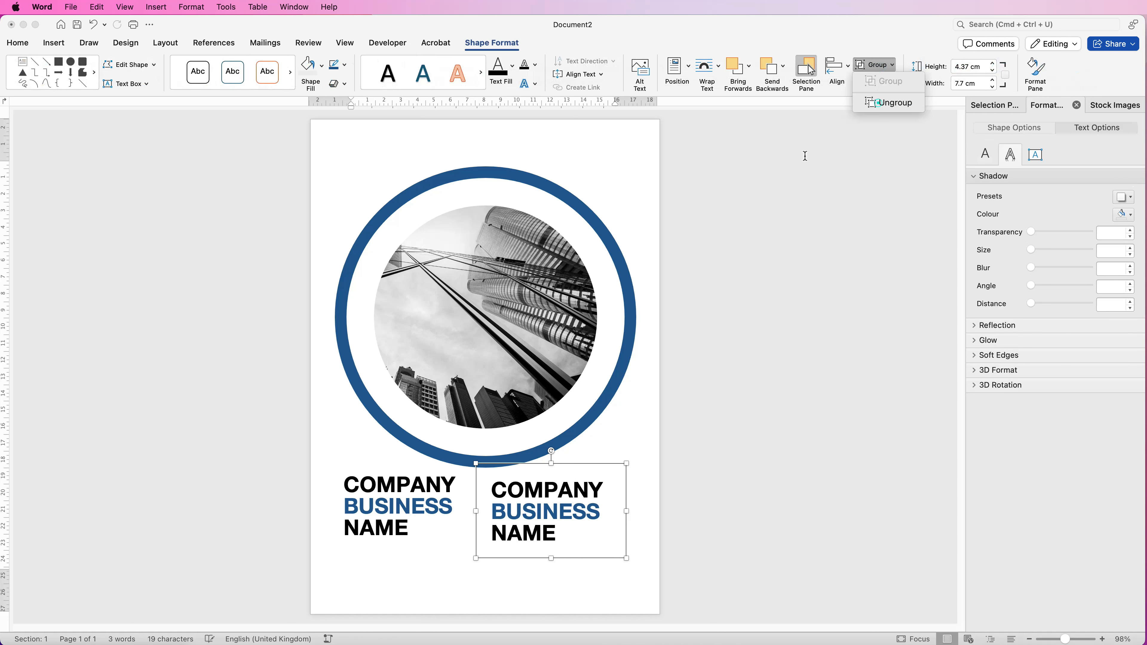
left_click(558, 489)
left_click_drag(558, 489, 579, 597)
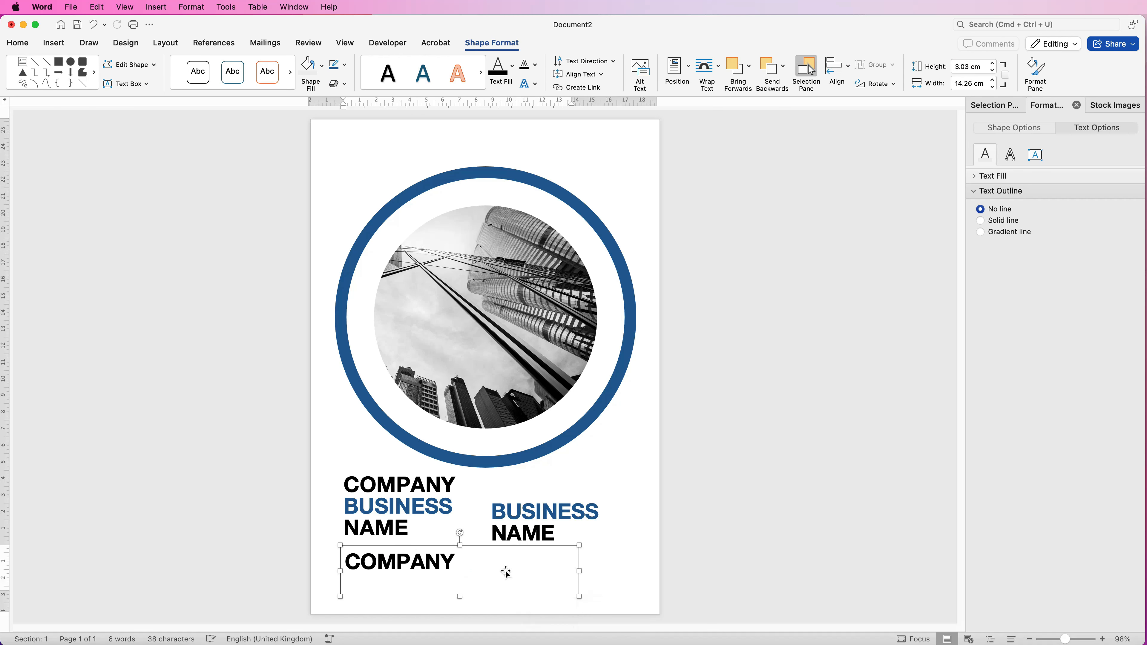
Step: Replace the moved COMPANY text with a small paragraph starting "This Annual Report reflects a year of progress, resilience, and forward-thinking" and narrow its box
left_click(808, 67)
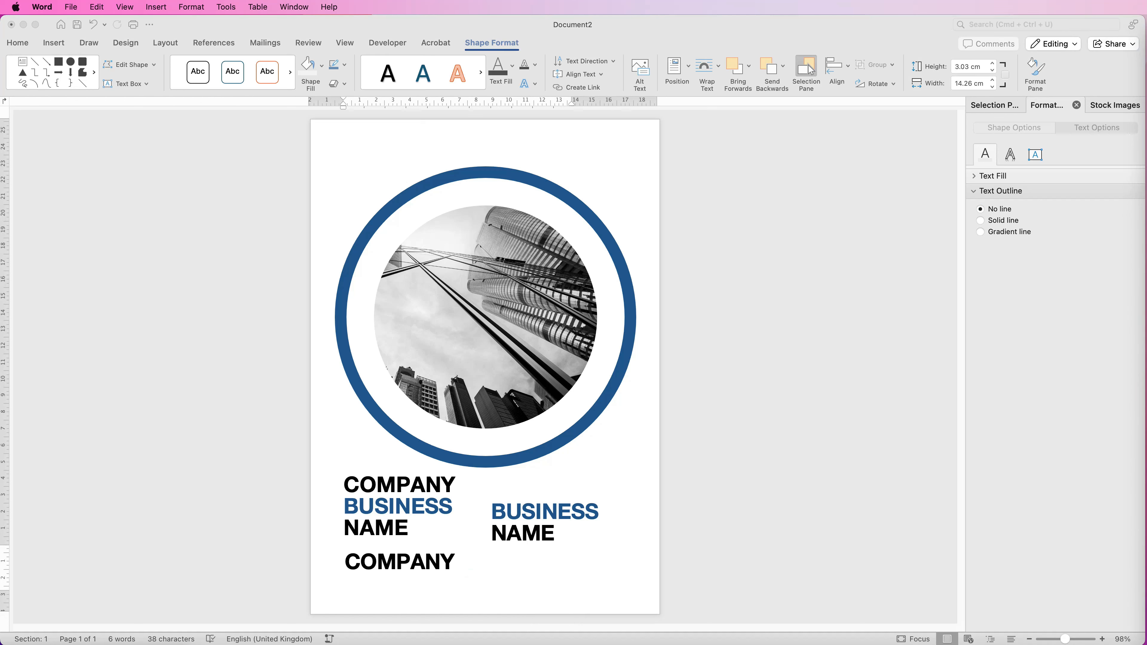
left_click(460, 577)
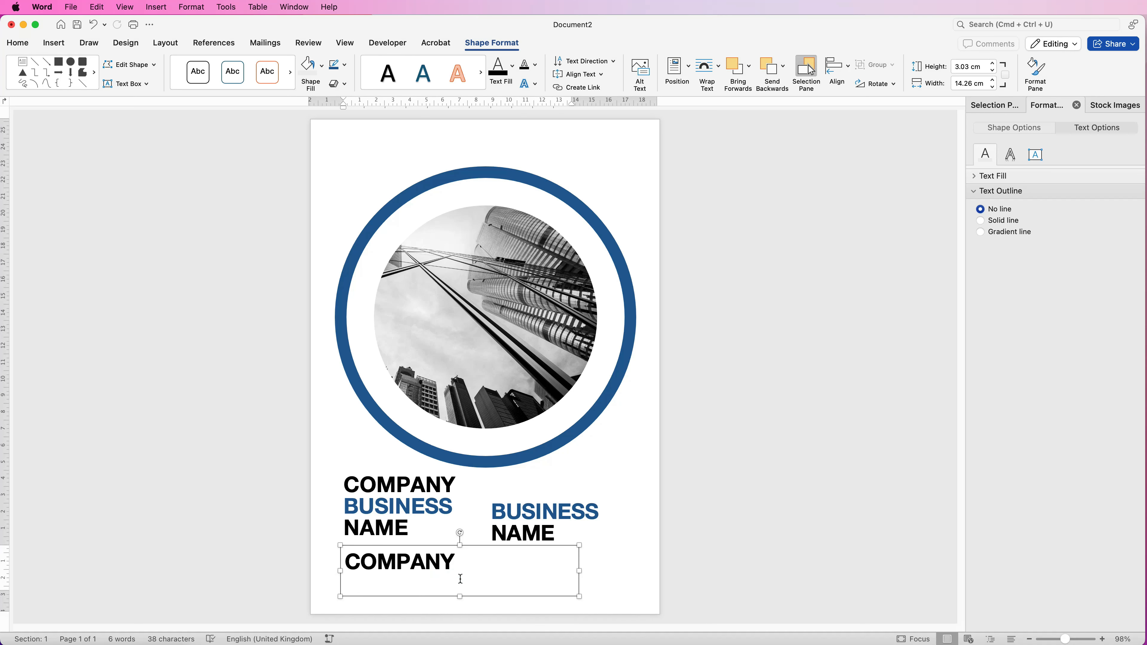
triple_click(460, 579)
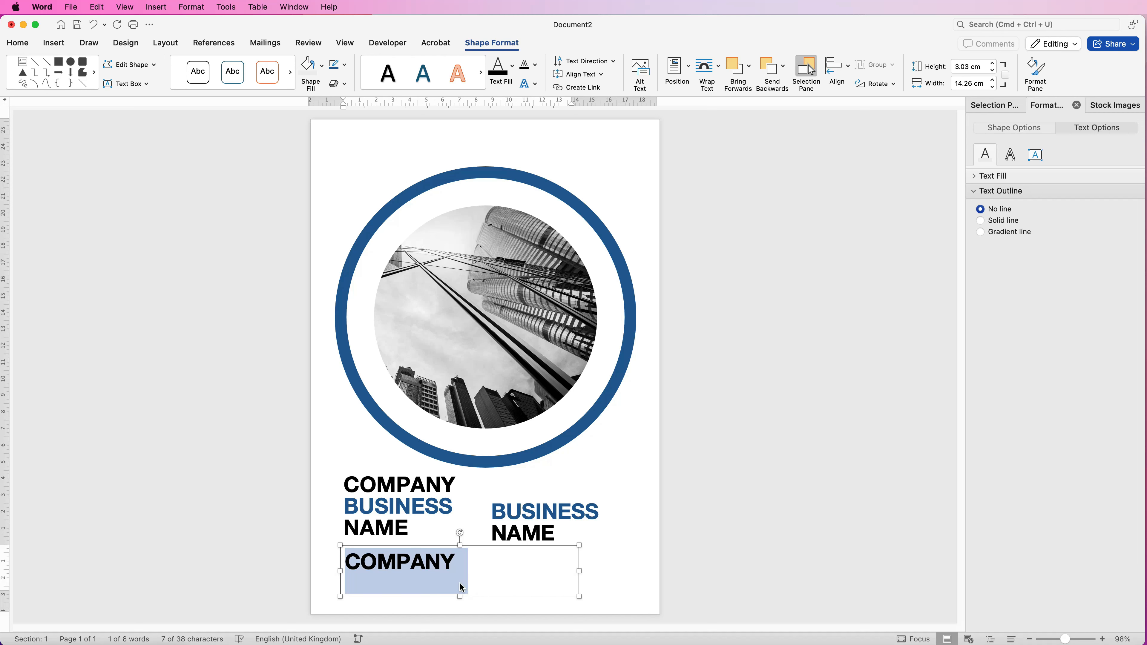
type("This Annual Report reflects a year of progress, resilience, and forward-thinking. As we navigated challenges and embraced opportunities, our commitment to innovation, sustainability, and value creation remained unwavering.")
left_click_drag(578, 571, 437, 567)
Step: Replace the text in the duplicate NAME box with the small tagline "Empowering Progress. Building the Future."
left_click(534, 532)
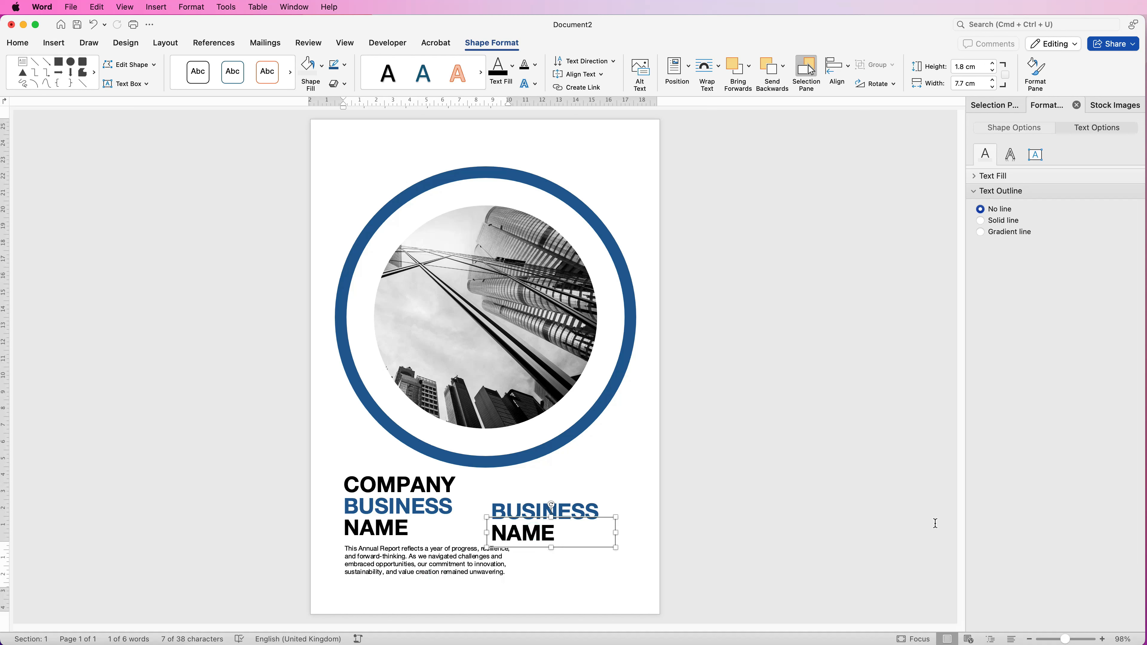
left_click(811, 68)
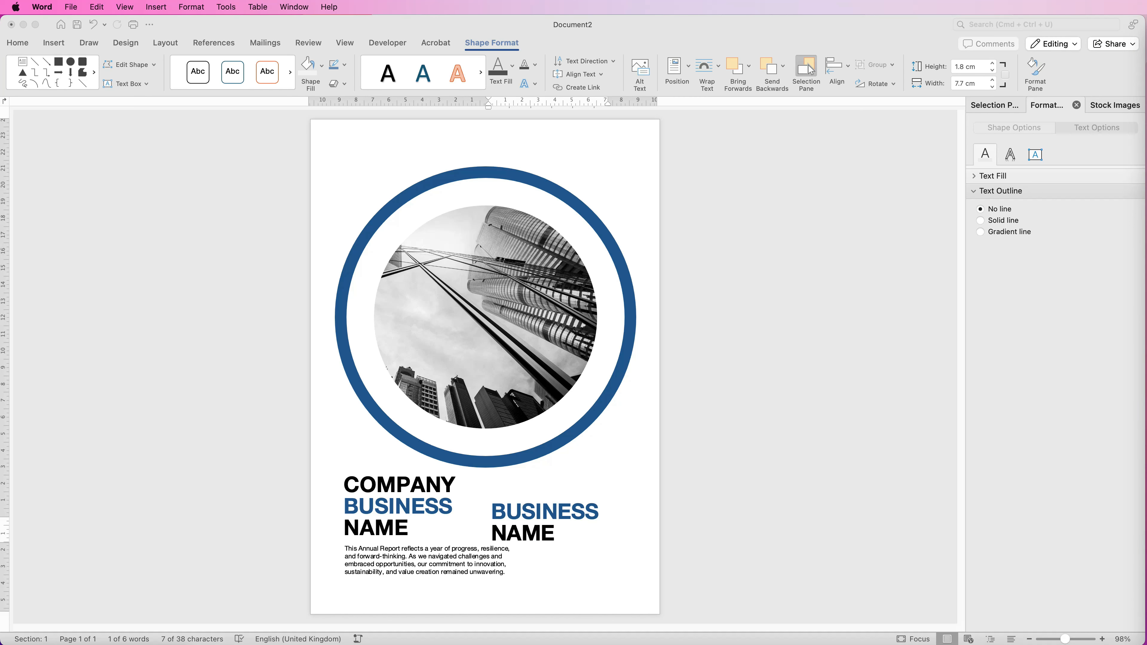
left_click(564, 535)
type("Empowering Progress. Building the Future.")
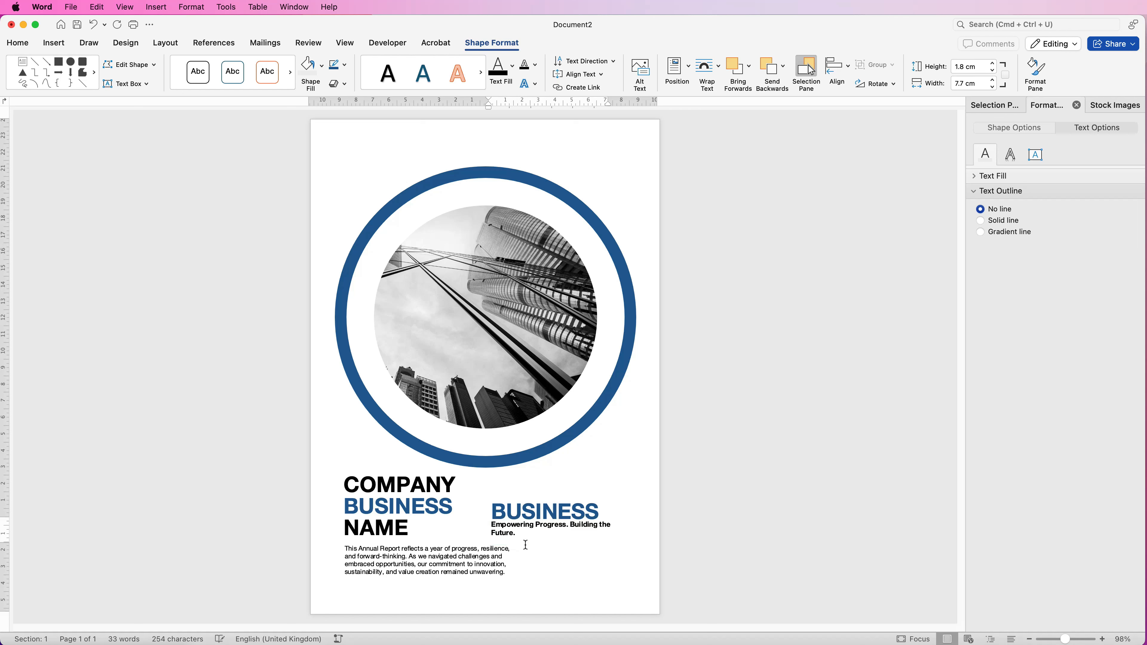
Step: Resize the tagline box to a single line, about 10.29 by 0.9 cm, and move it below the paragraph near the page's bottom edge
left_click_drag(615, 541, 630, 540)
left_click_drag(559, 565, 559, 542)
left_click_drag(485, 528, 458, 529)
left_click_drag(545, 543, 464, 596)
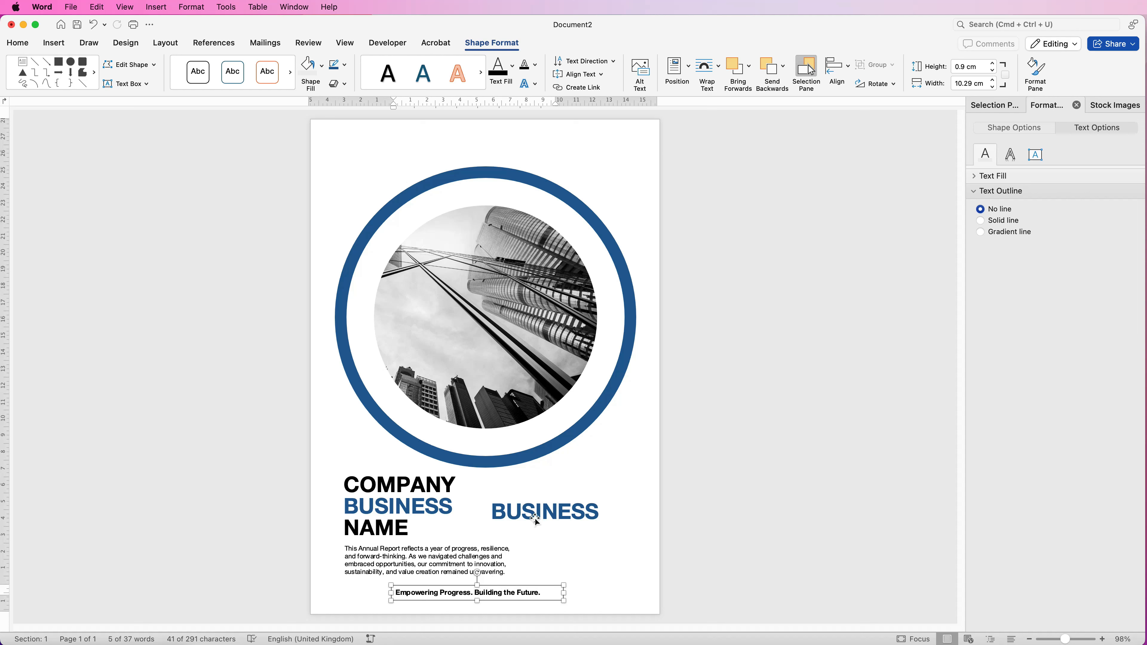
Step: Replace the duplicate BUSINESS text with a large 2026, colouring 20 black and 26 dark blue, beside the company name
left_click(567, 513)
left_click_drag(551, 529, 570, 508)
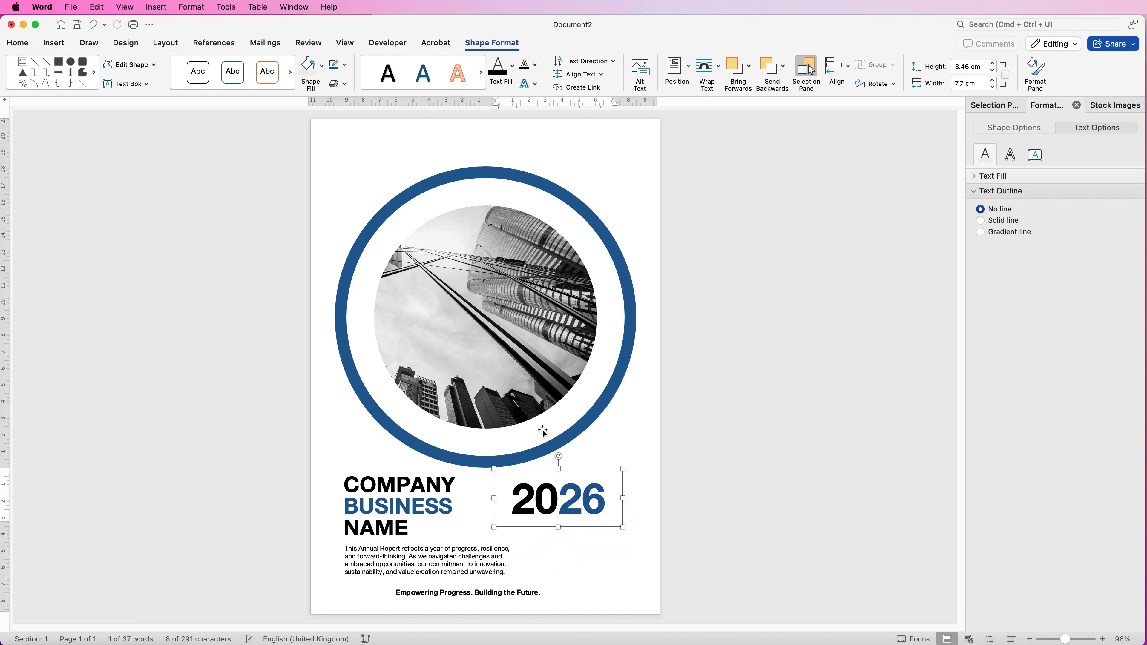
left_click(607, 500)
left_click_drag(559, 499, 596, 508)
key("super+z")
Step: Add an 18 pt ANNUAL REPORT text box and a 12 pt author byline, stacked closely beneath 2026
left_click_drag(391, 167, 570, 586)
left_click_drag(384, 163, 587, 540)
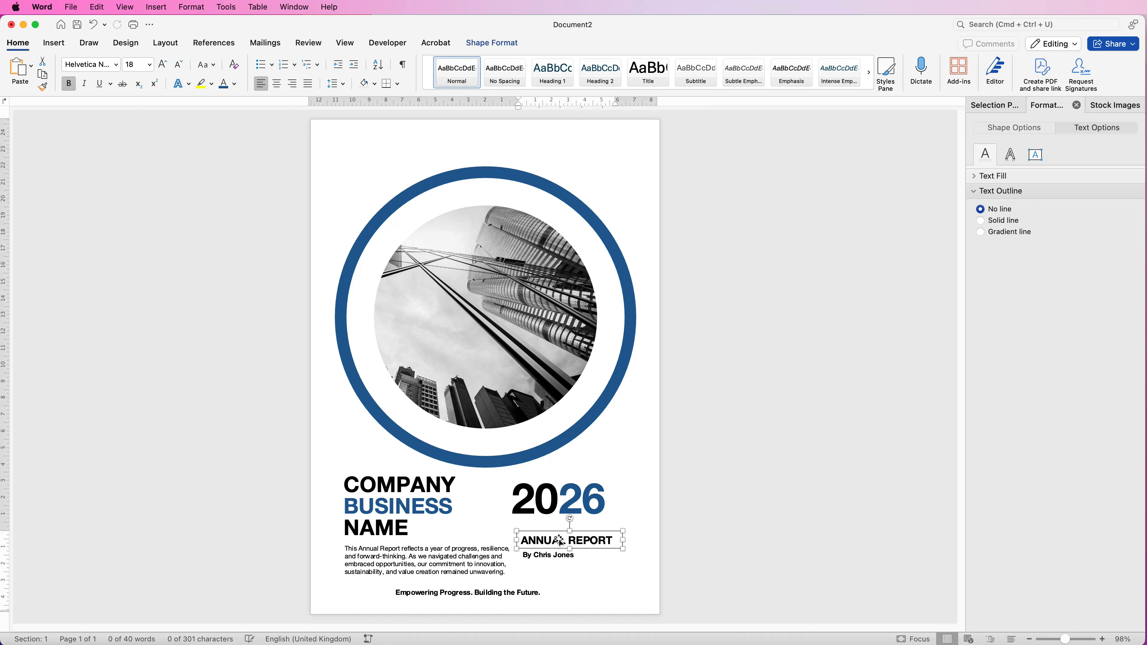
left_click_drag(559, 541, 557, 534)
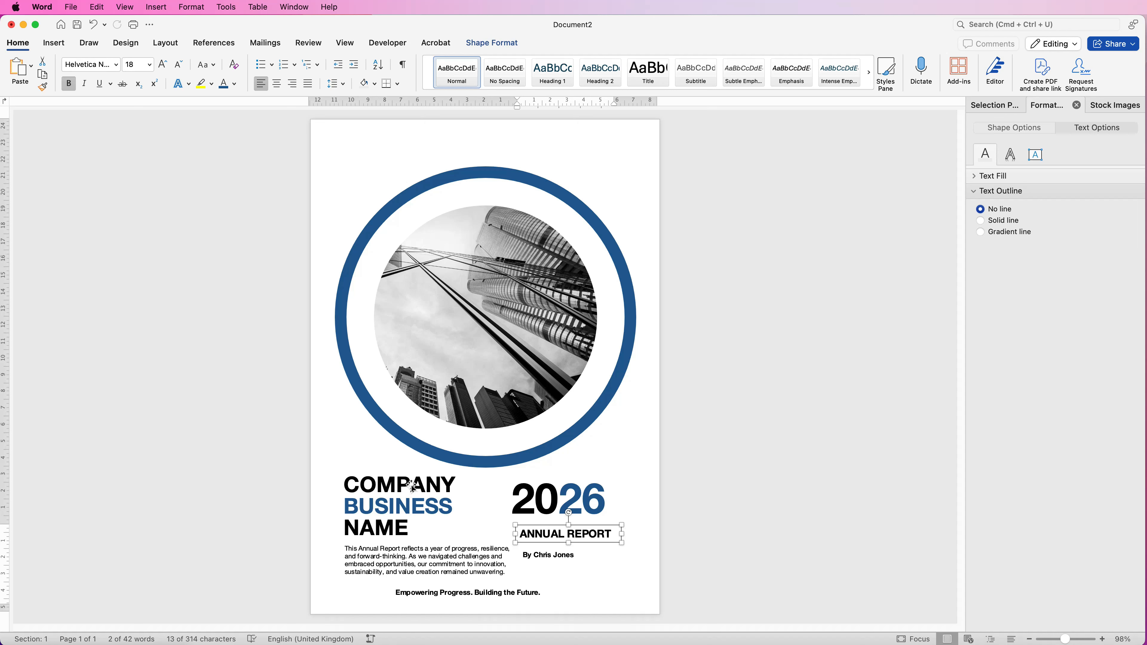
left_click_drag(584, 537, 550, 547)
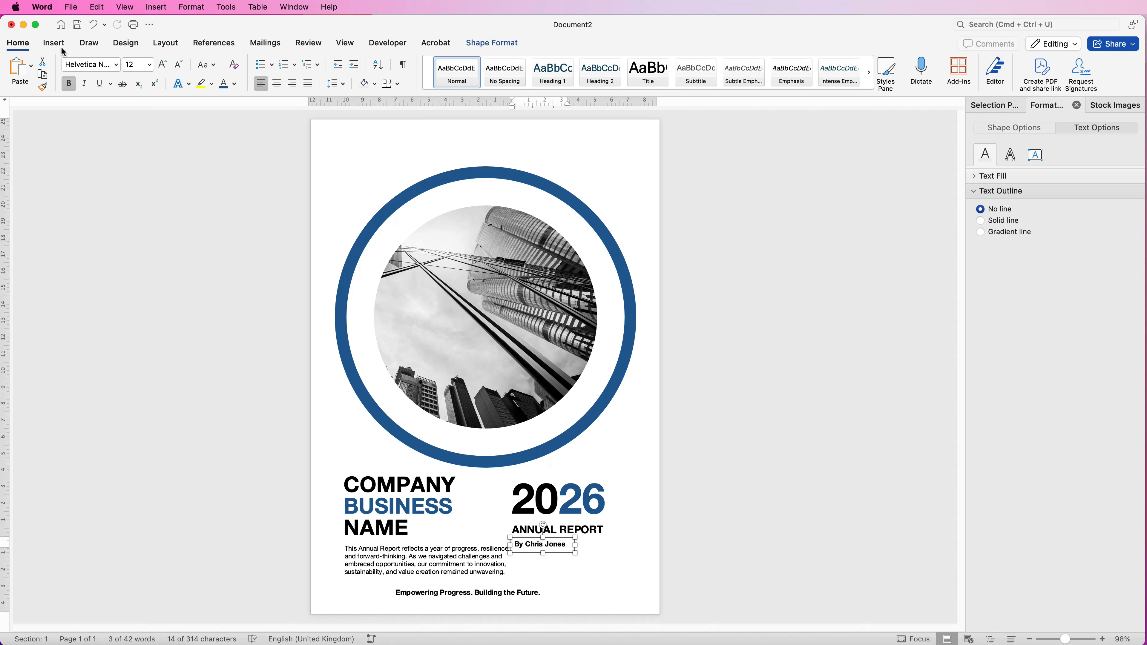
Step: Draw a rectangle about 23.7 cm wide and 19.05 cm high covering the upper part of the page
left_click(54, 43)
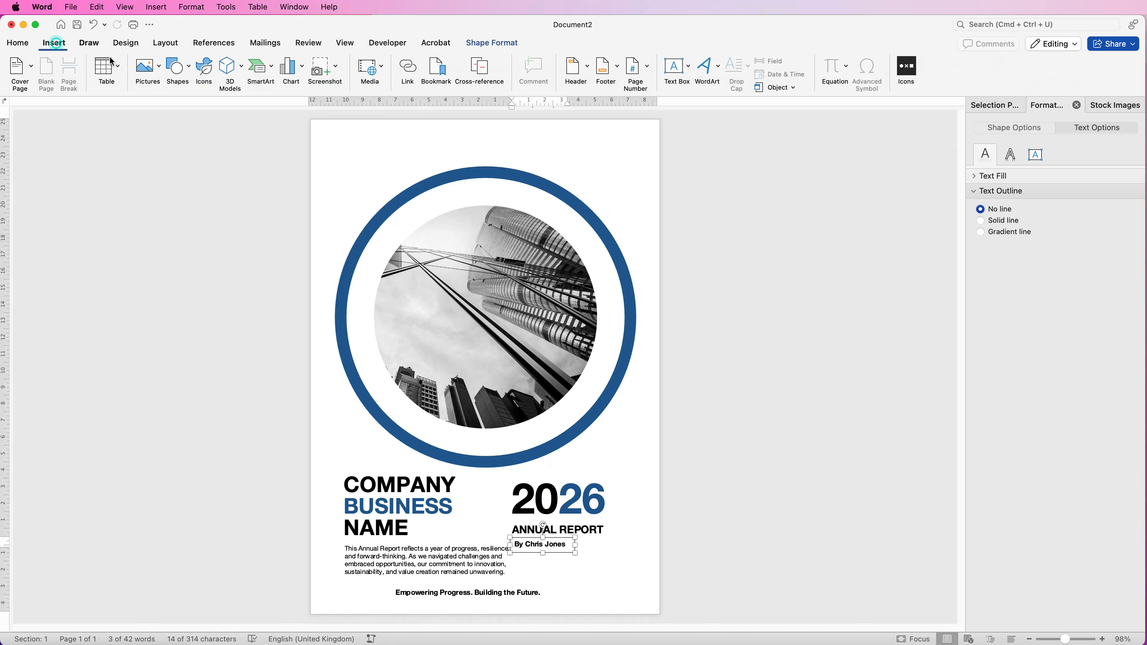
left_click(190, 69)
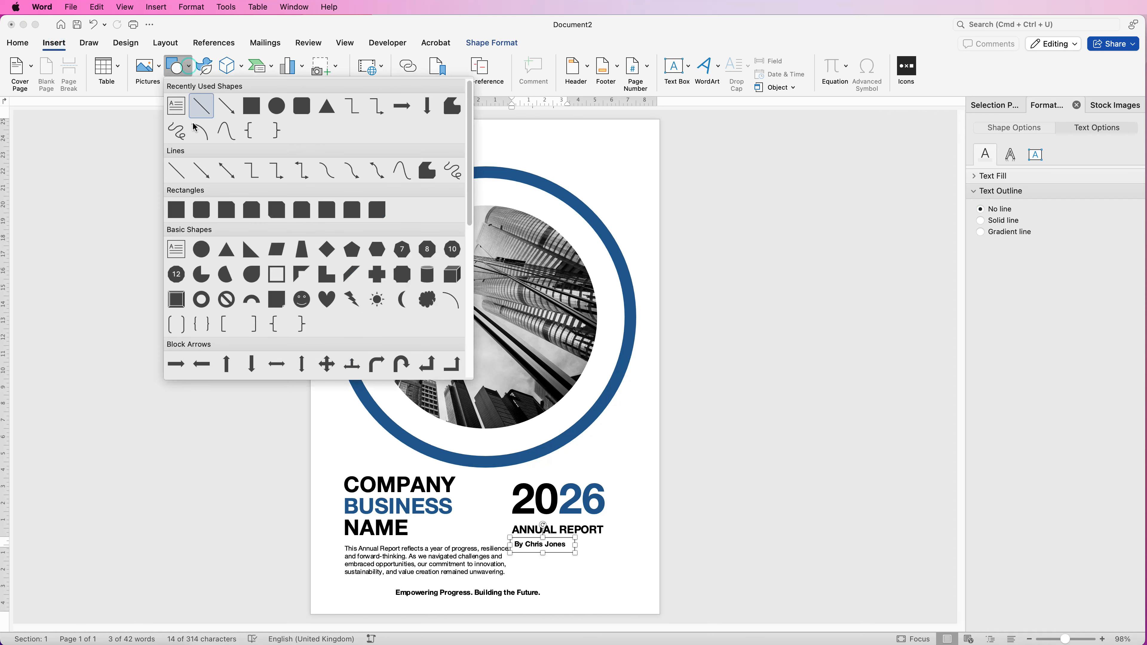
left_click(178, 215)
left_click_drag(322, 132, 719, 456)
left_click_drag(601, 166, 566, 141)
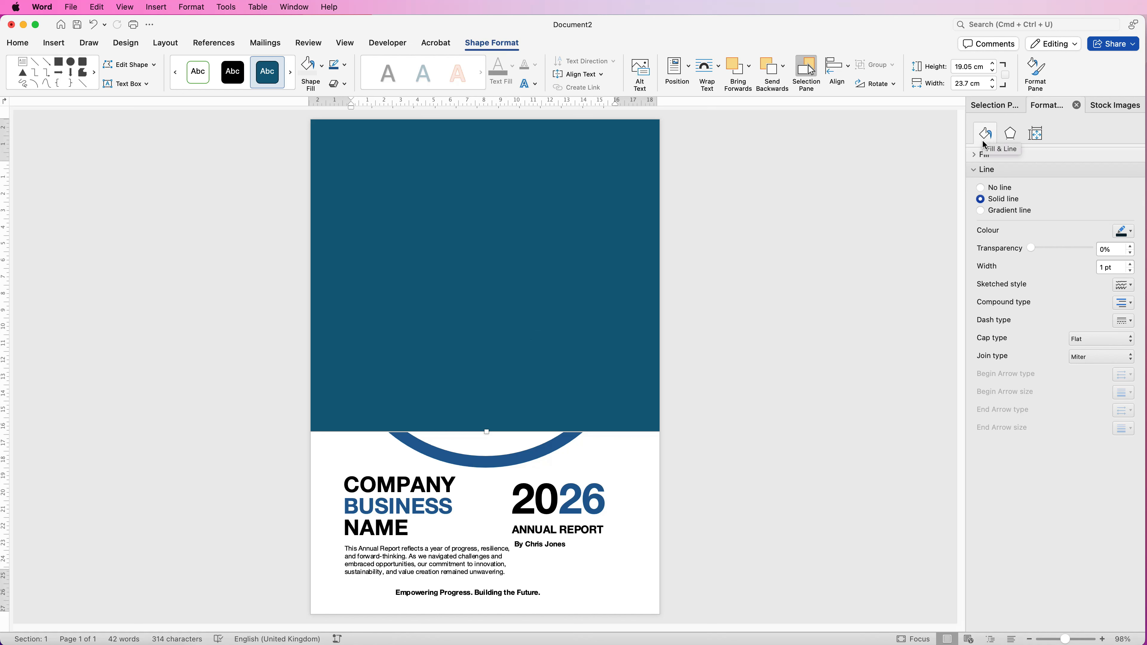
Step: Remove the rectangle's outline and switch its fill to a gradient
left_click(981, 189)
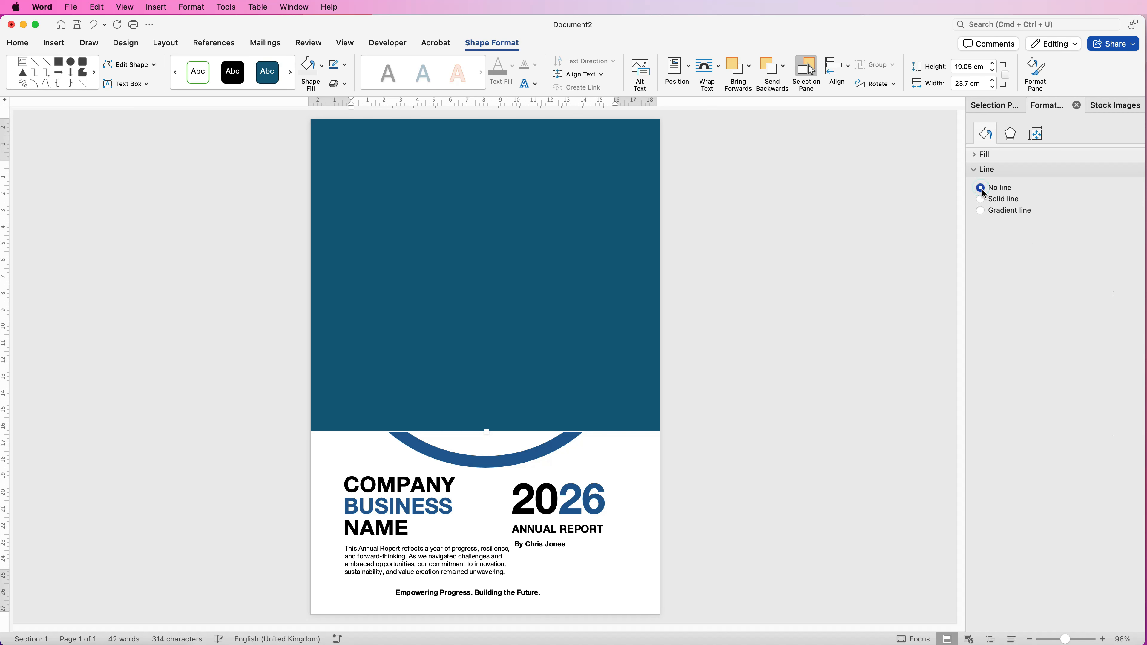
left_click(978, 170)
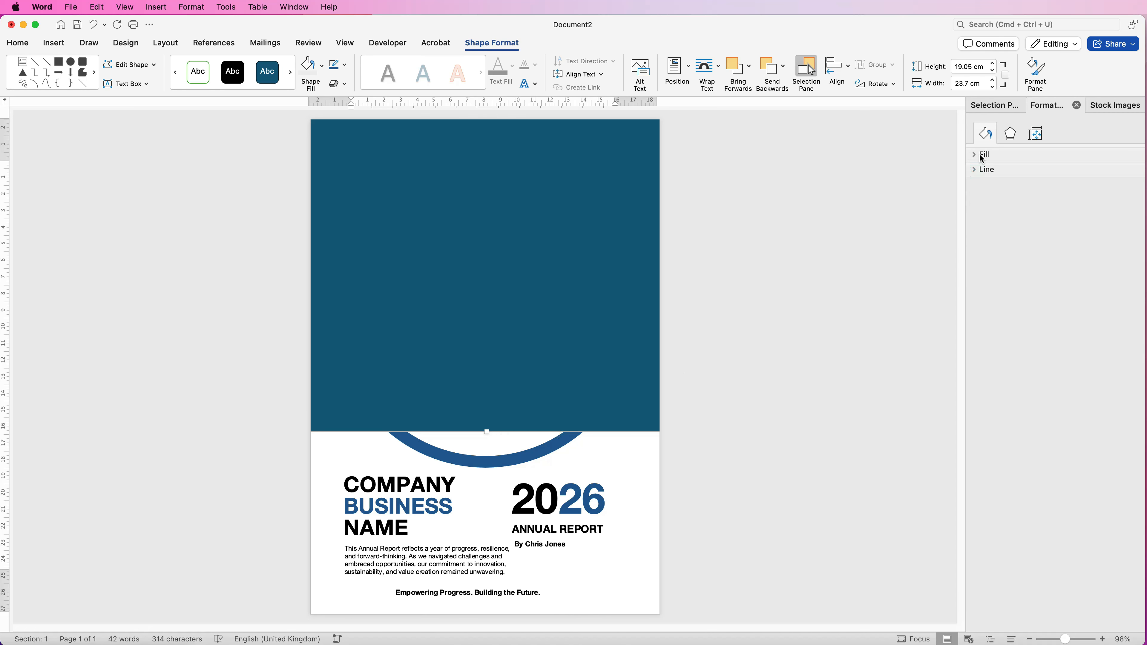
left_click(977, 156)
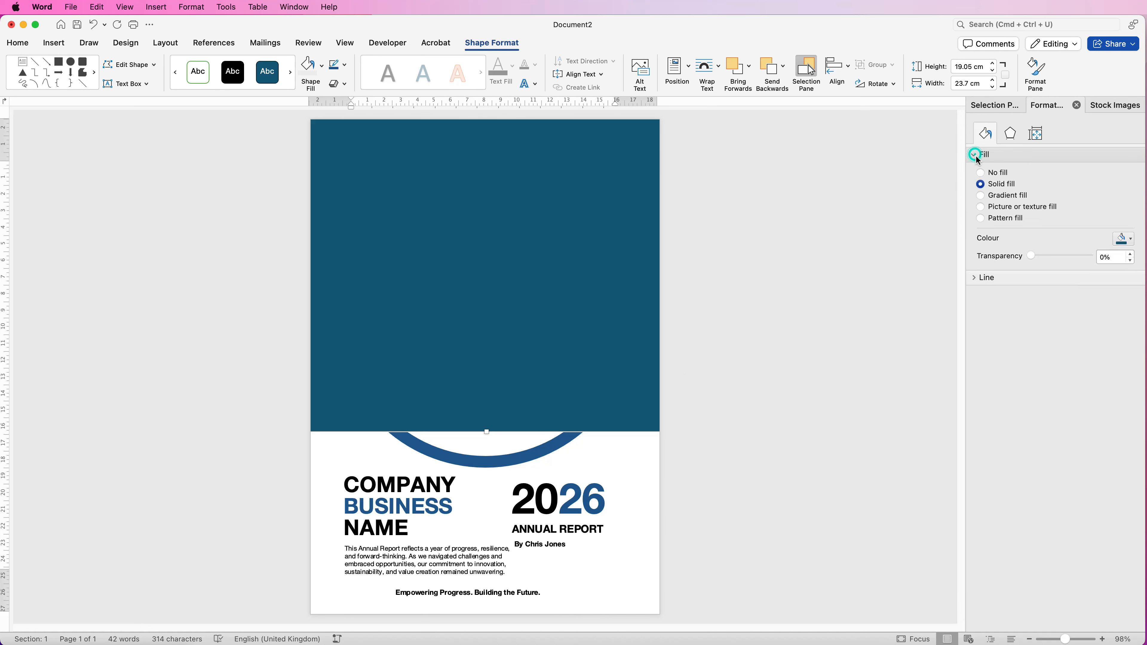
left_click(981, 196)
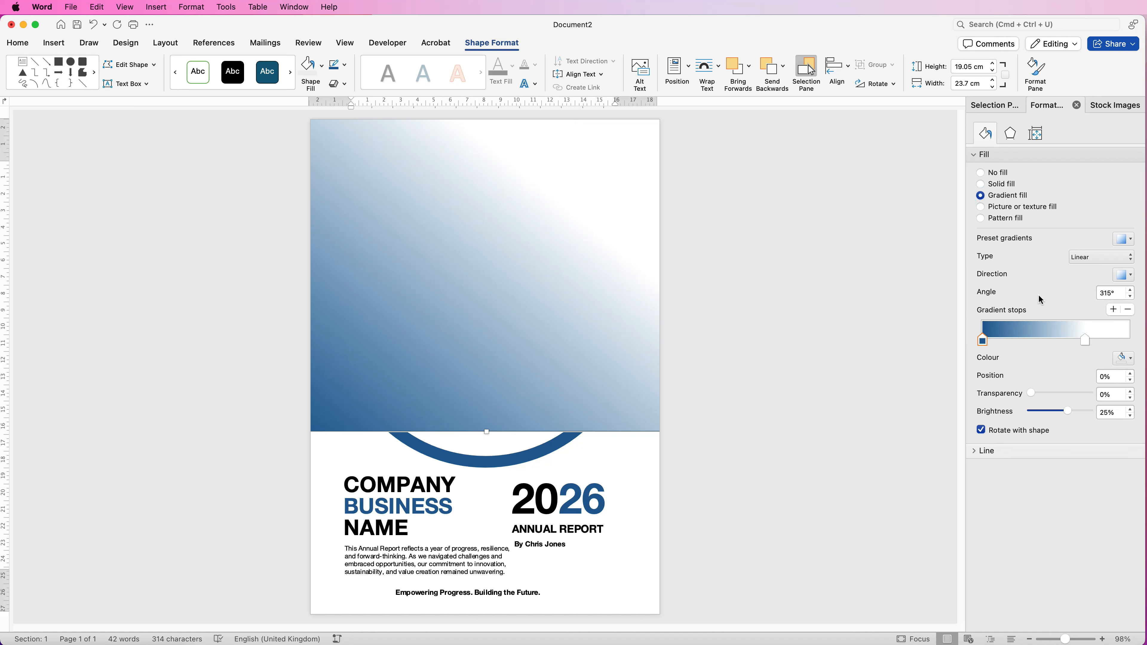
Step: Place the gradient's white stop at 71% and select the dark blue stop at 0%
left_click(1085, 340)
left_click(983, 345)
left_click(1088, 342)
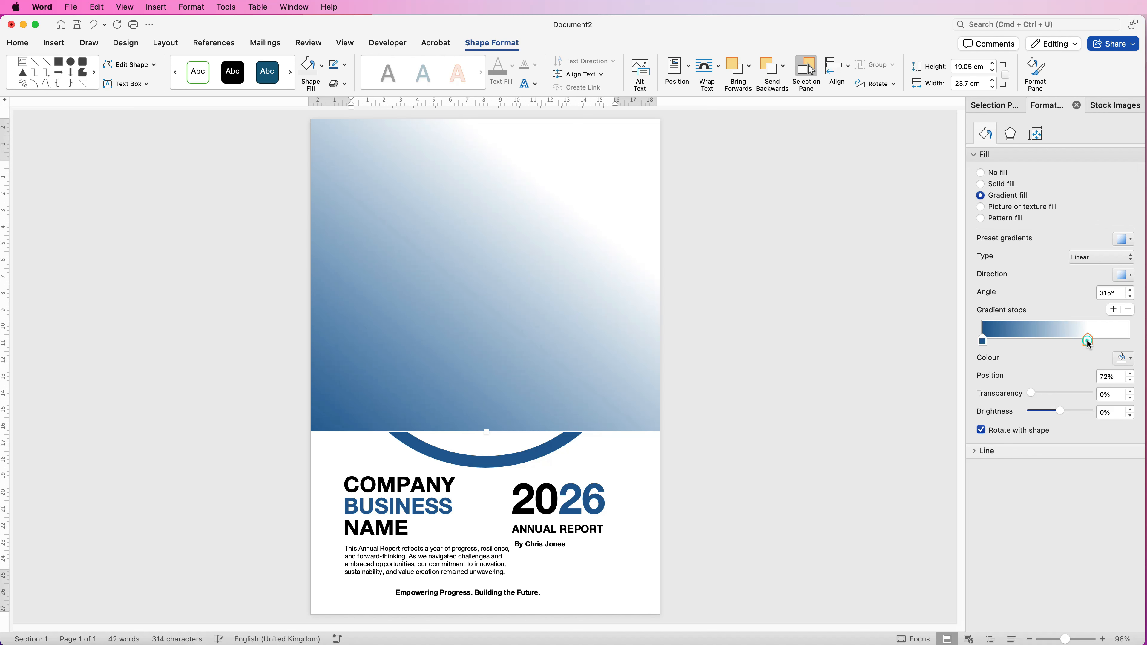
left_click(1131, 360)
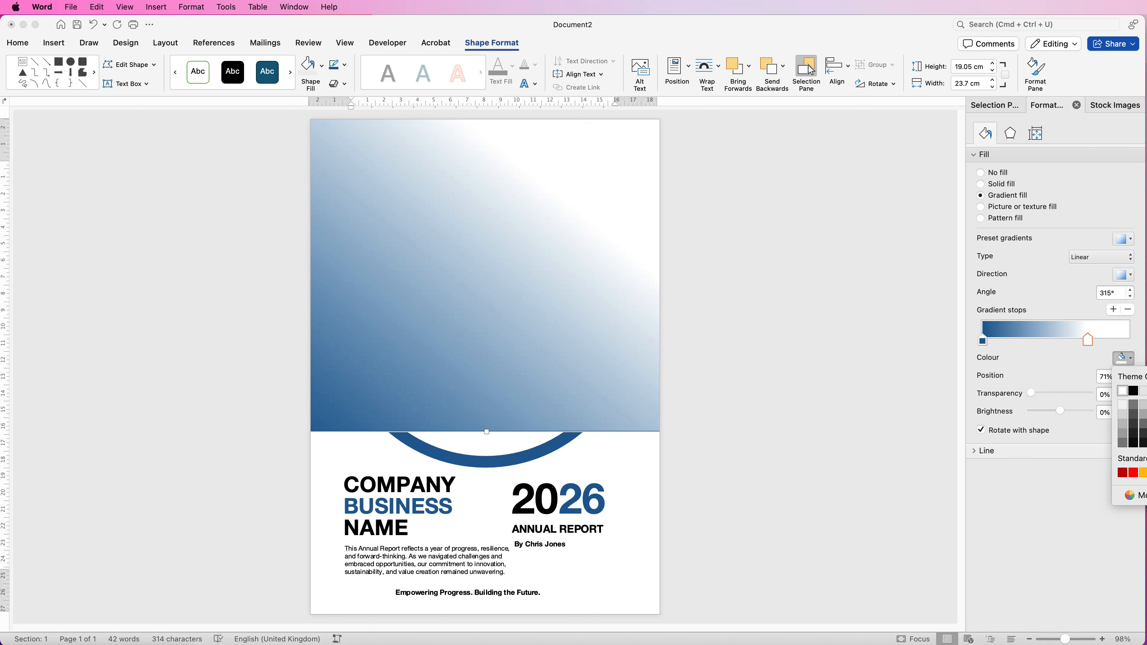
left_click(983, 344)
left_click(983, 342)
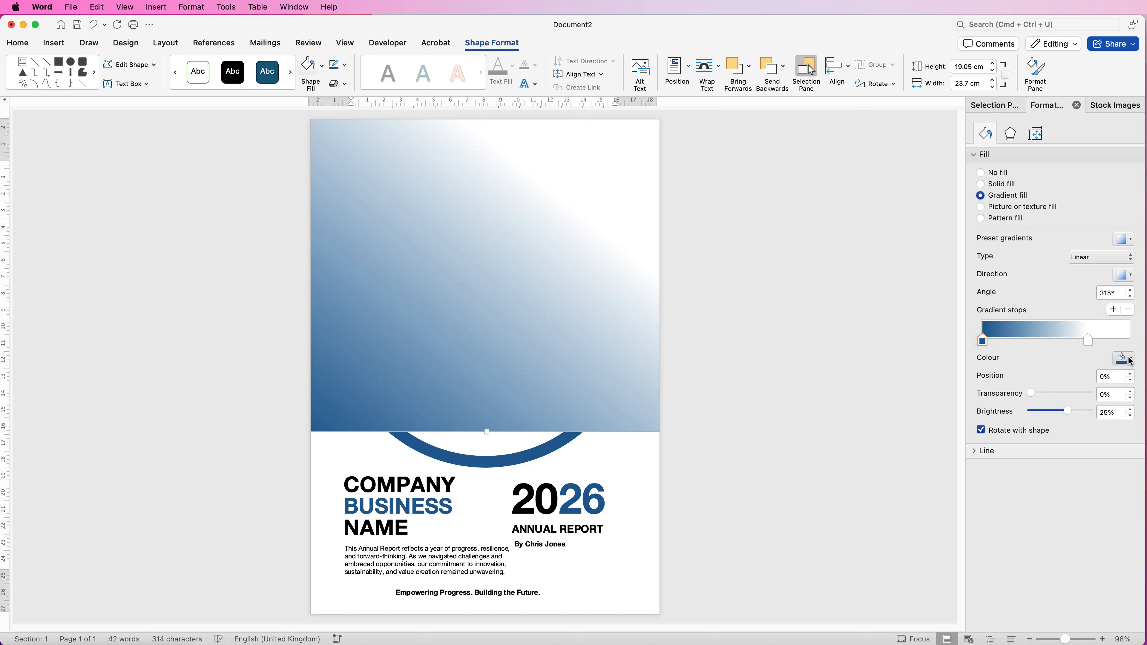